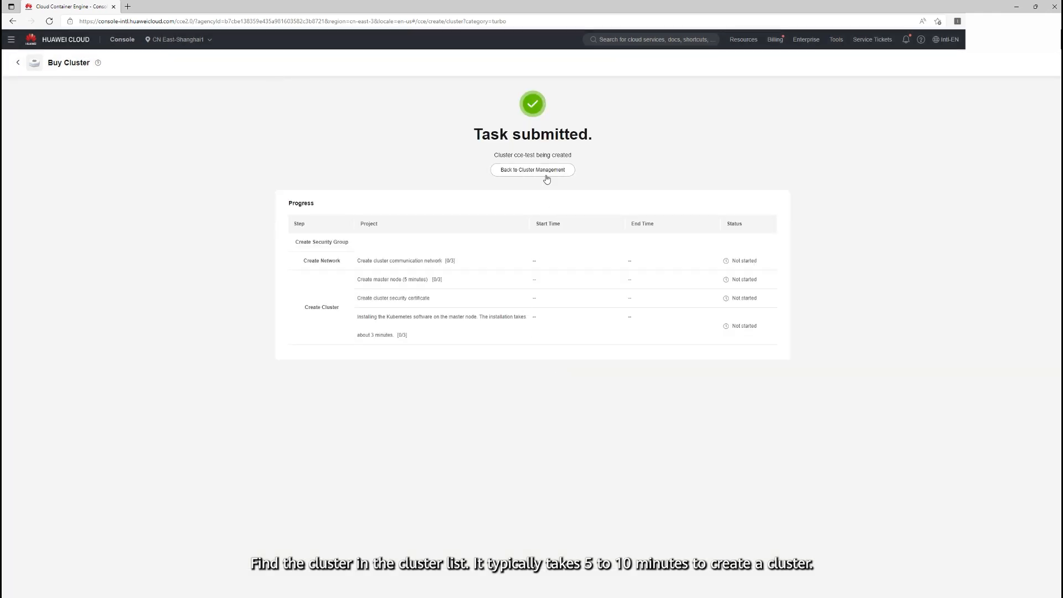
Return to the cluster list, refresh the cluster statuses, and open the cce-test cluster.
left_click(543, 174)
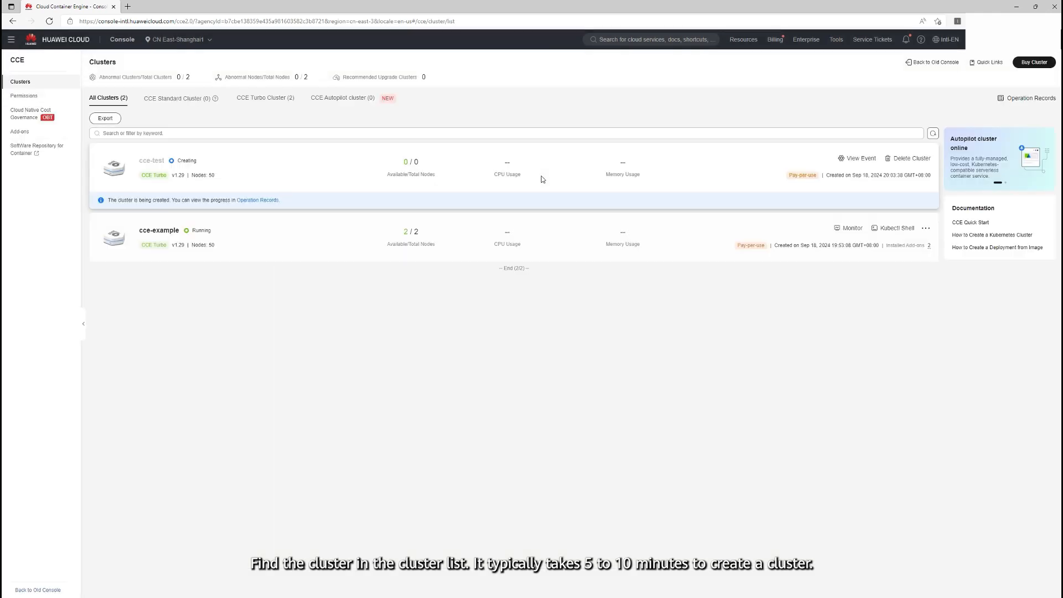
left_click(933, 134)
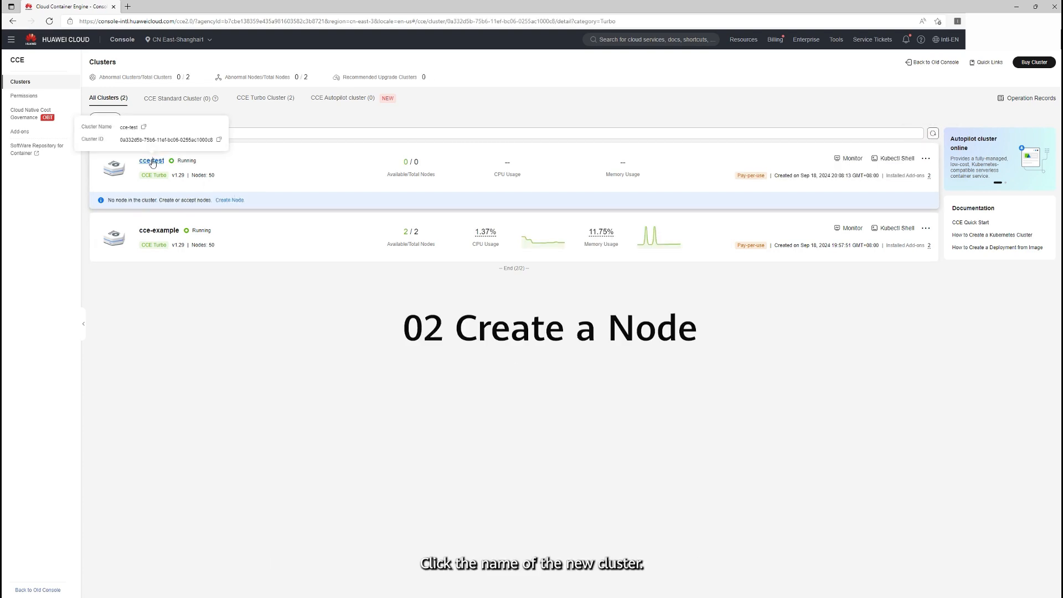
left_click(151, 161)
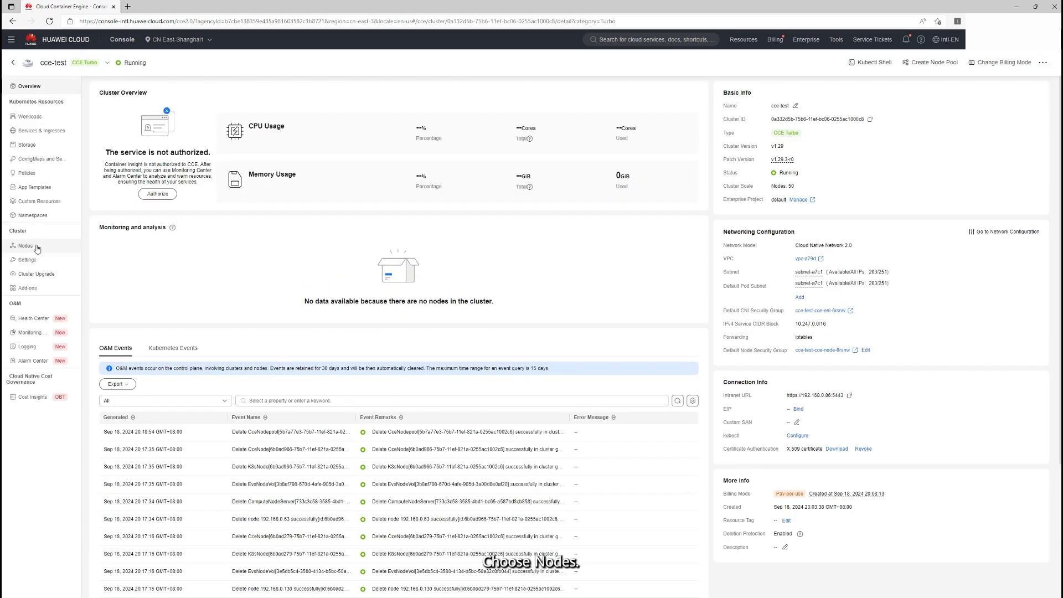
Start a new node pool for the cluster and select the c7.xlarge.2 flavor with 4 vCPUs and 8 GiB.
left_click(26, 245)
left_click(1017, 88)
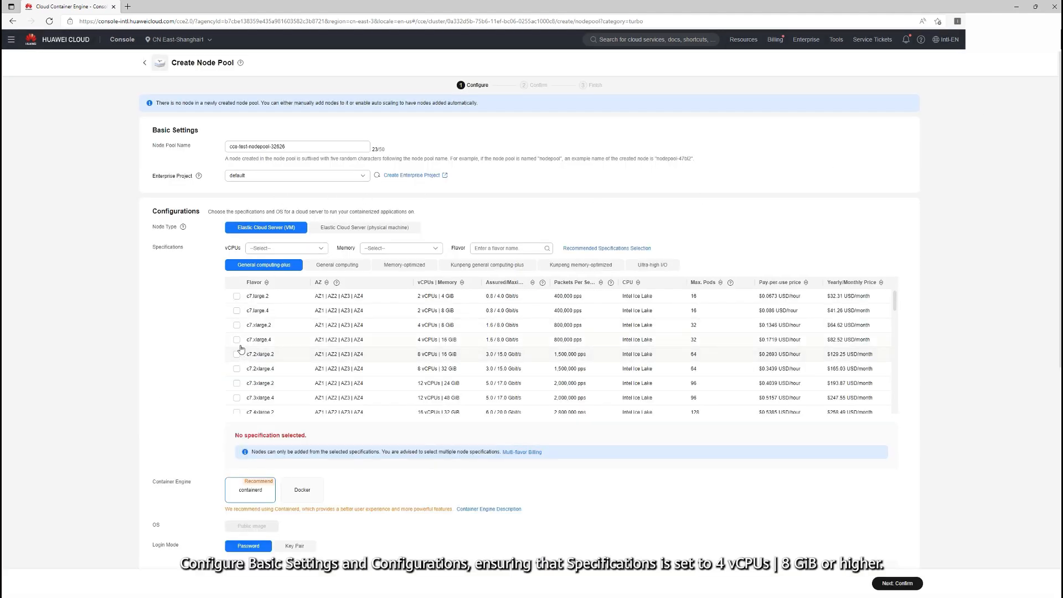
left_click(331, 328)
scroll(332, 342, "down", 1)
scroll(298, 251, "down", 9)
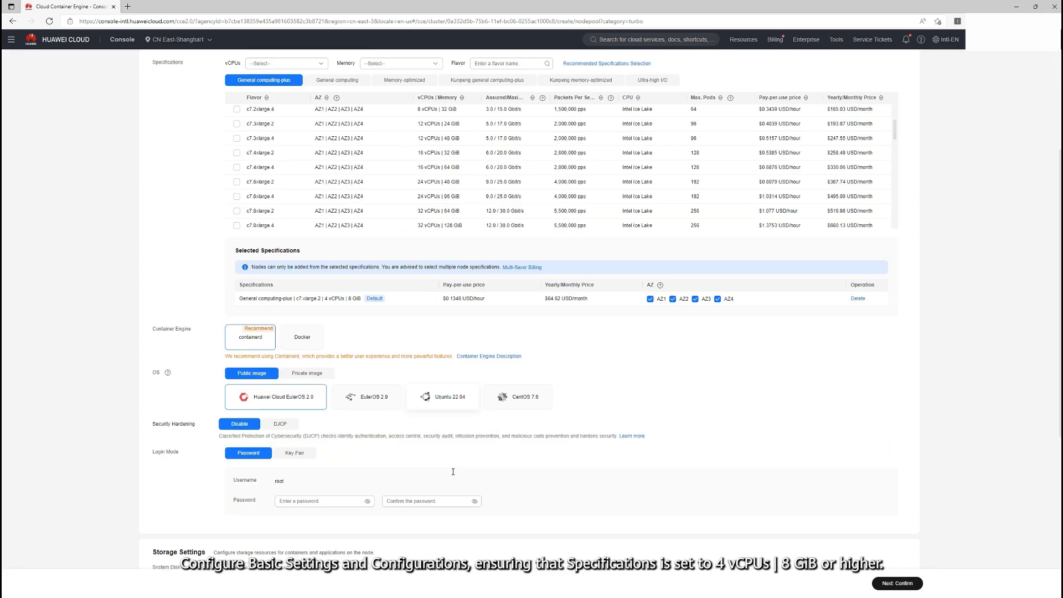
Enter and confirm the root login password for the node pool.
left_click(302, 203)
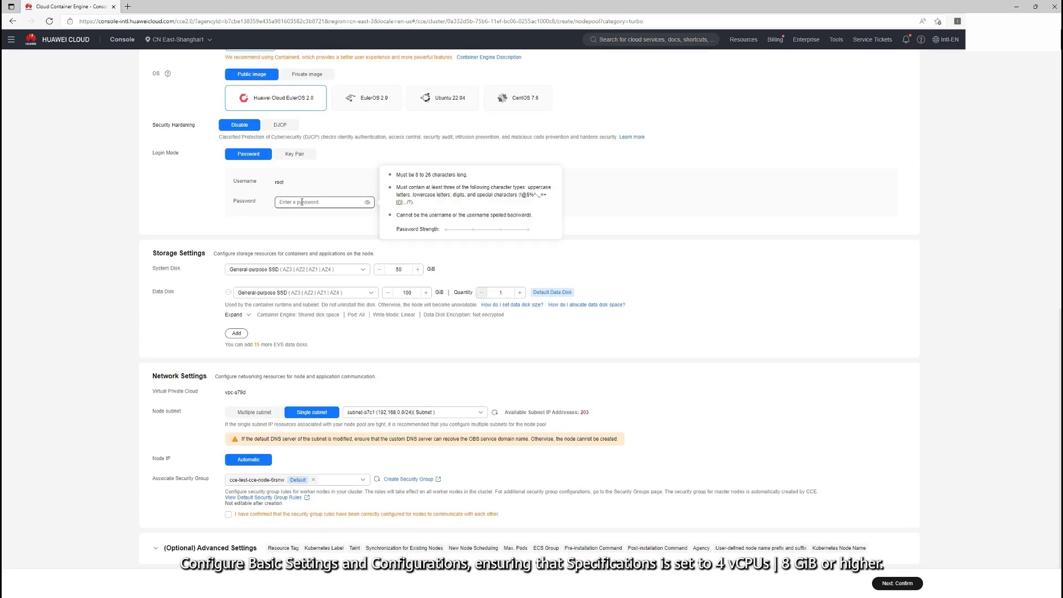
type("••••••")
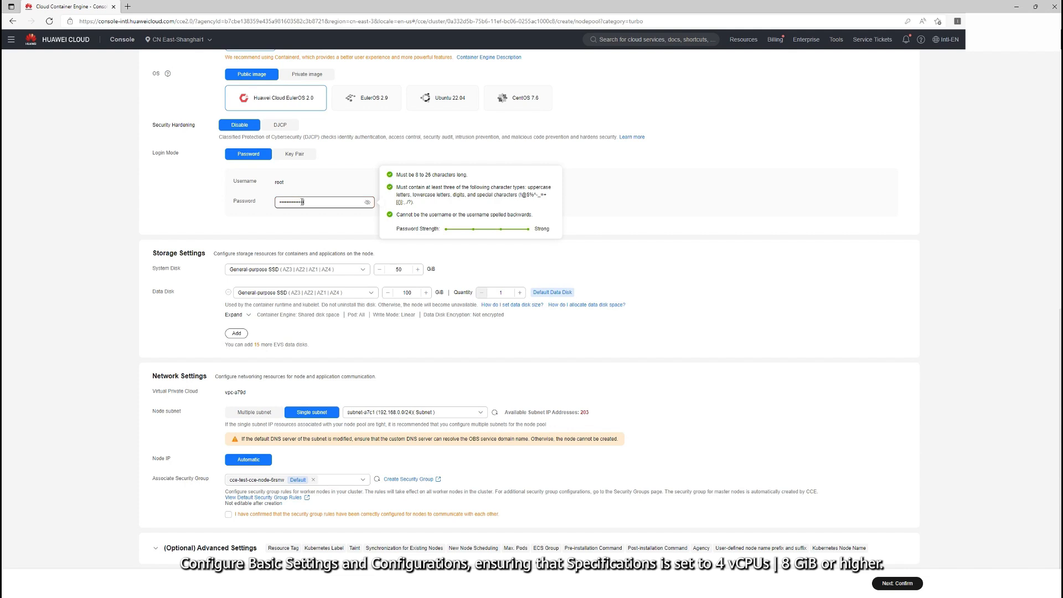
key("Tab")
type("•••")
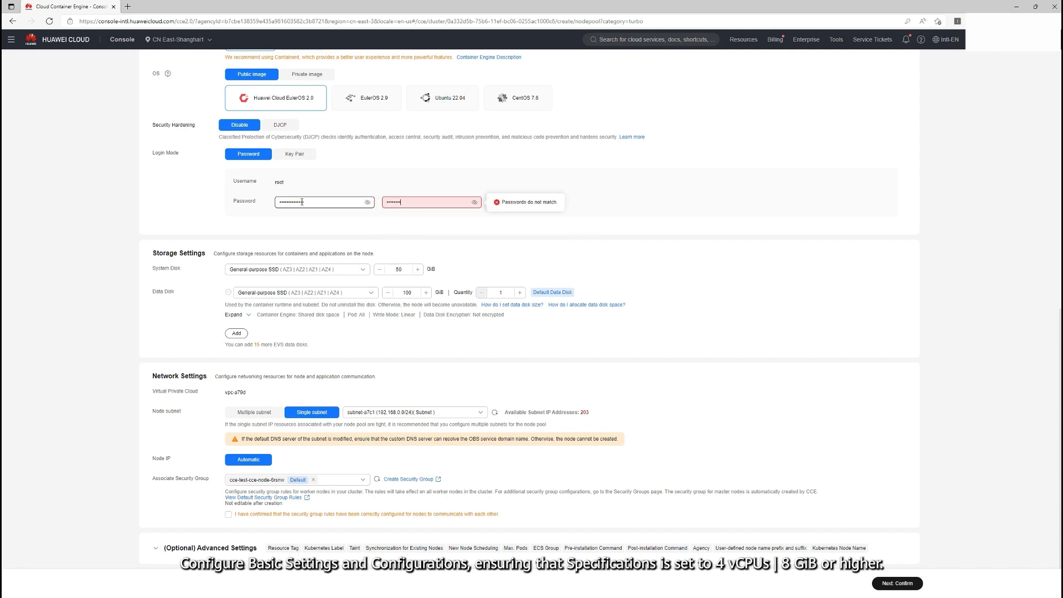
type("•••••••••••")
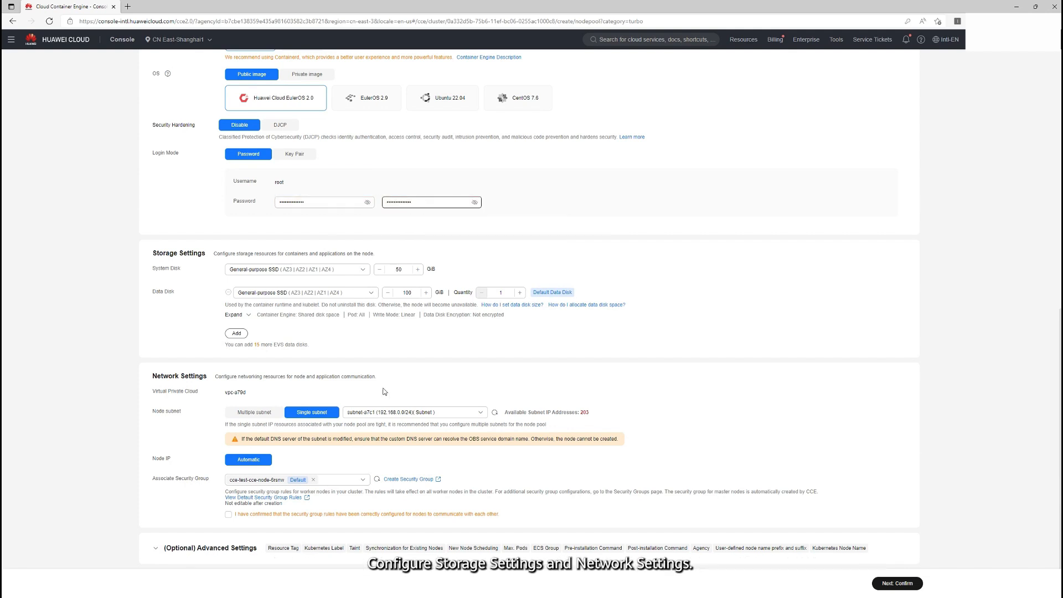
Confirm the security group rules, acknowledge the preceding information, and submit the node pool configuration.
left_click(228, 515)
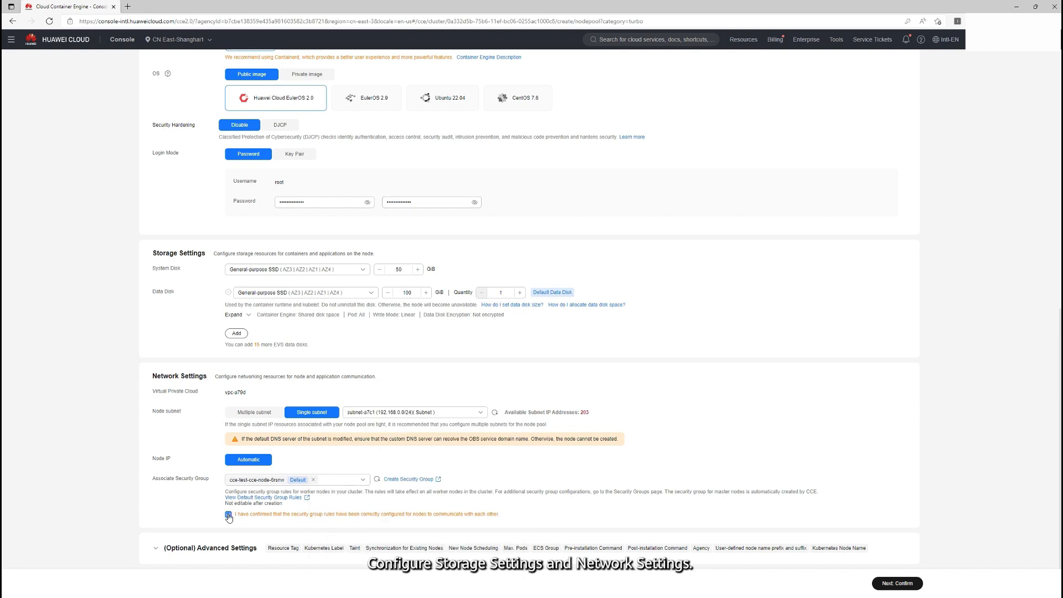
left_click(897, 583)
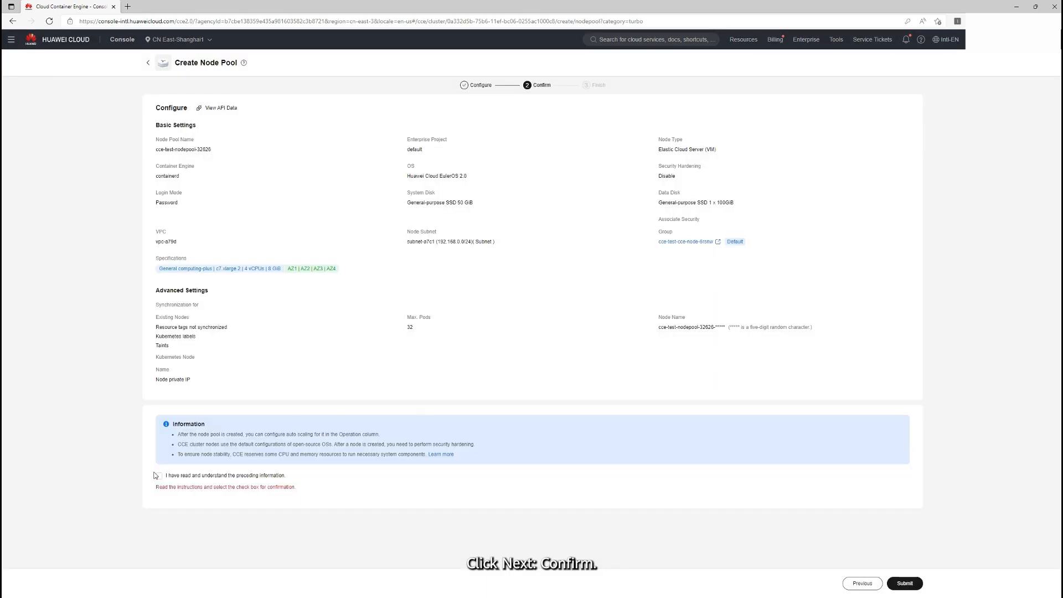
left_click(159, 476)
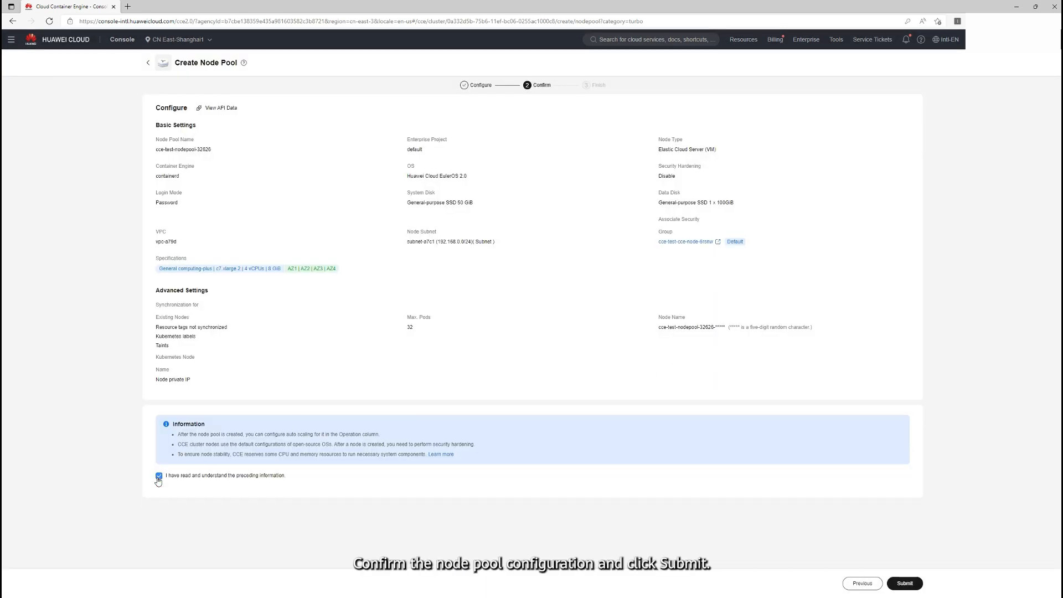
left_click(905, 584)
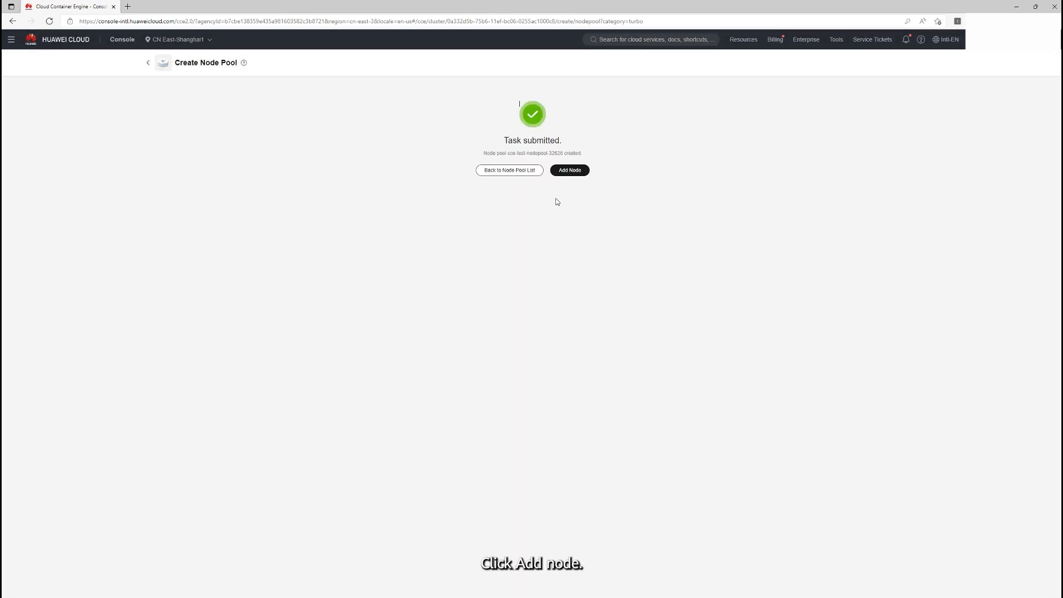
Add 2 nodes to the new node pool and confirm the scaling.
left_click(568, 174)
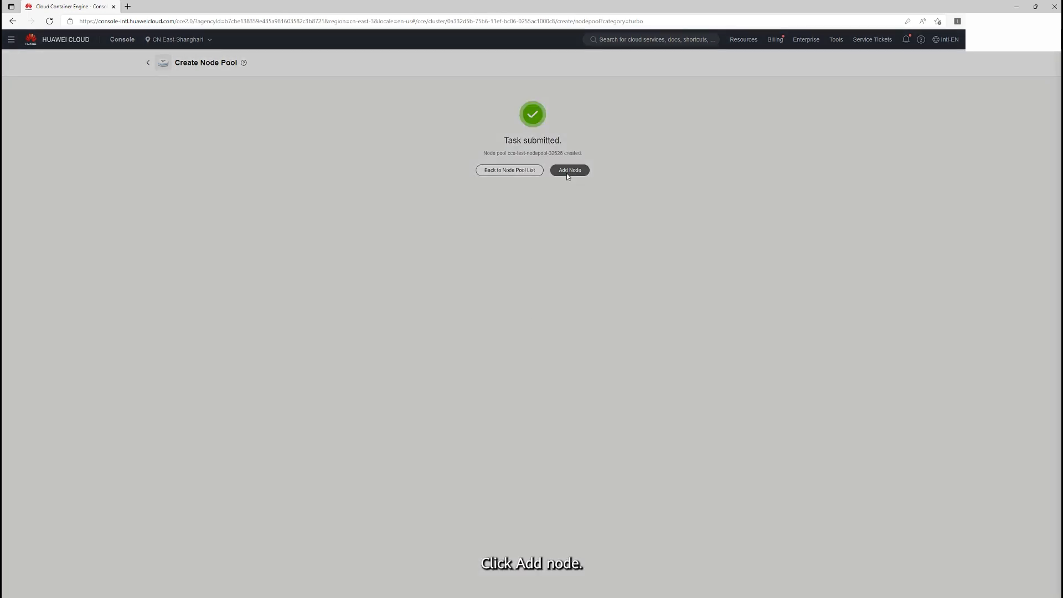
left_click(889, 197)
left_click(889, 197)
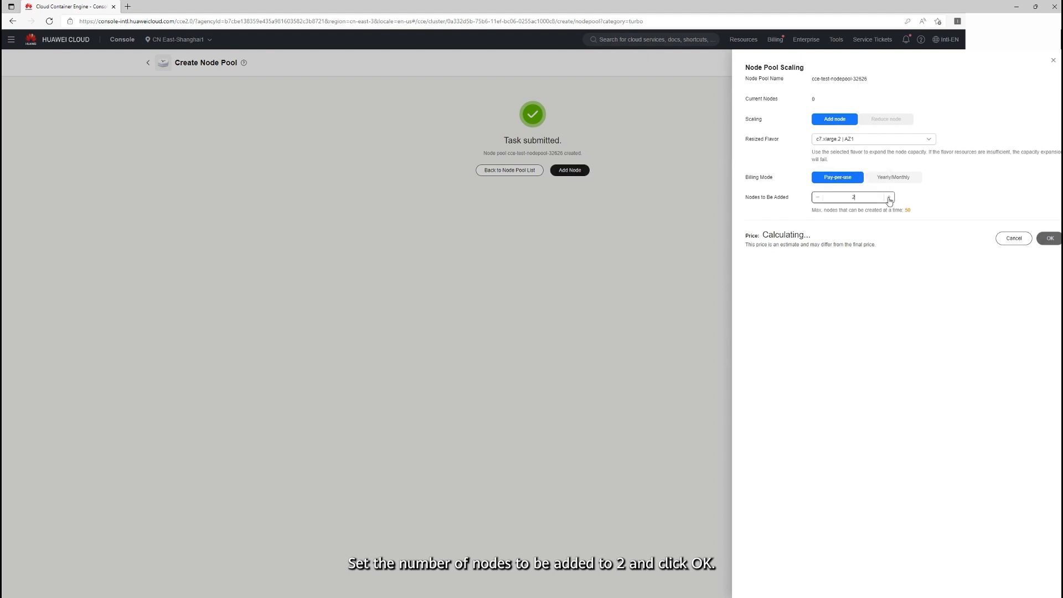
left_click(1046, 239)
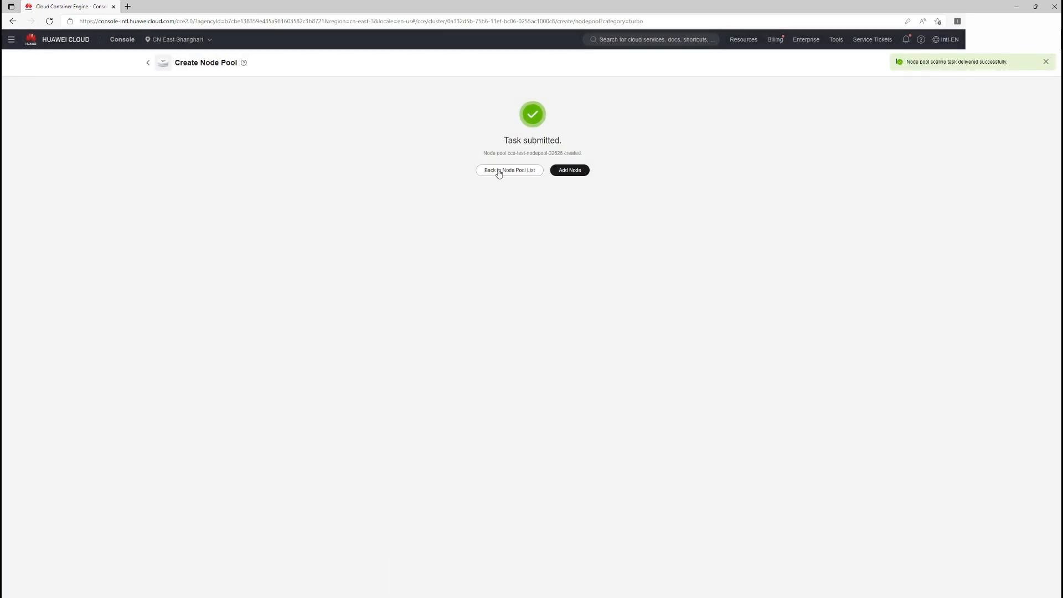
Open the cluster's node list and refresh it to check the status of the new nodes.
left_click(500, 173)
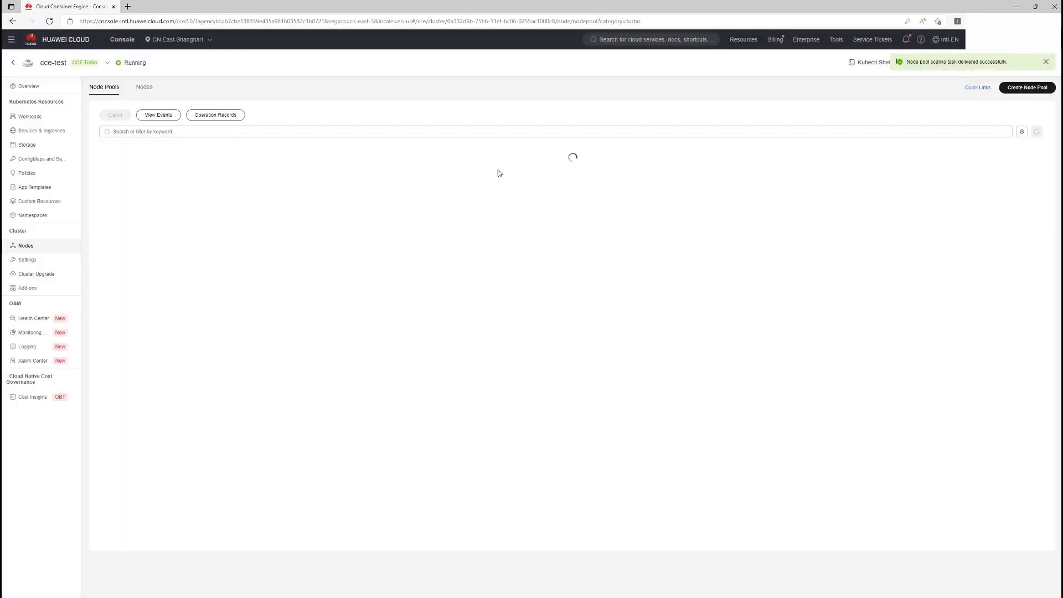
left_click(145, 88)
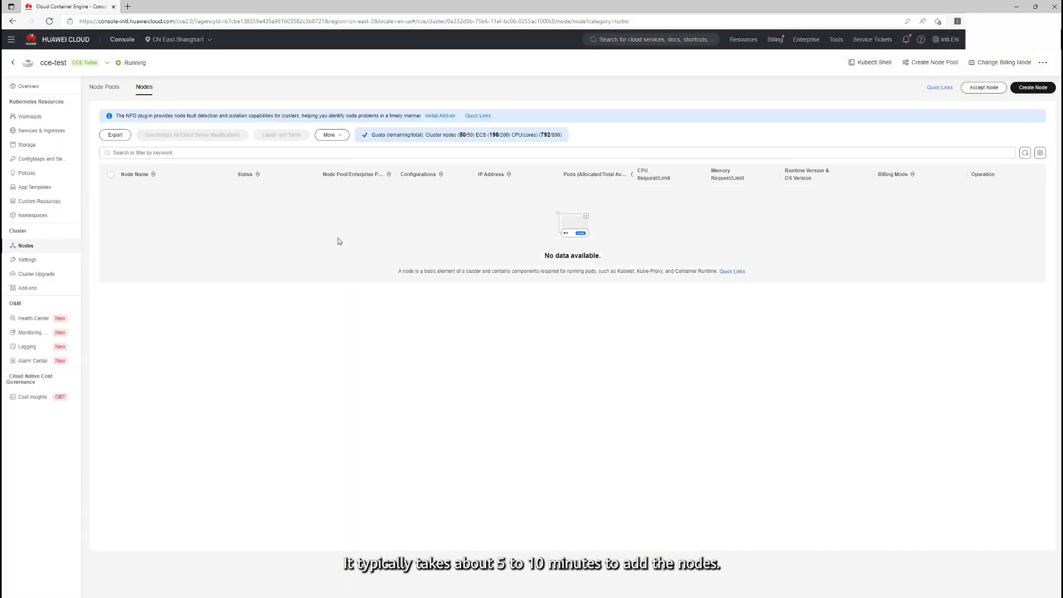
left_click(1025, 153)
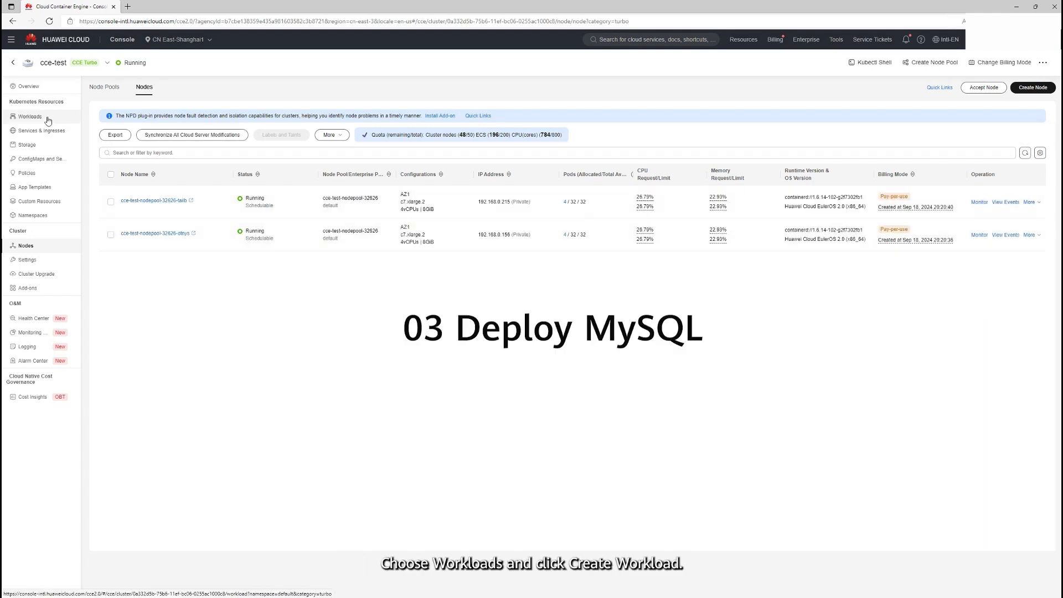
Start a new StatefulSet workload named mysql and set its number of pods to 1.
left_click(31, 117)
left_click(1024, 88)
left_click(310, 113)
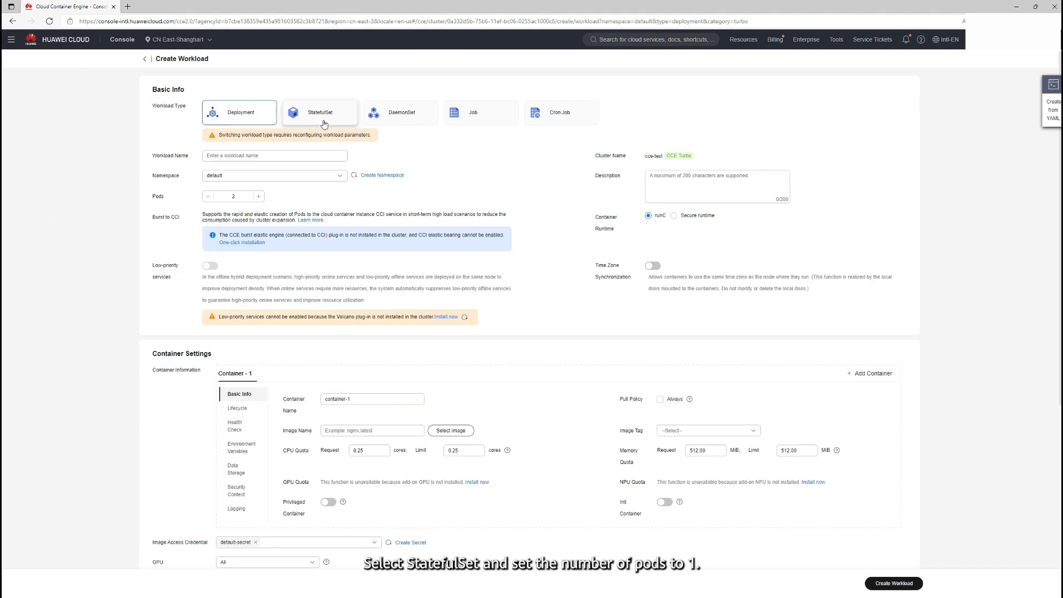
type("mysql")
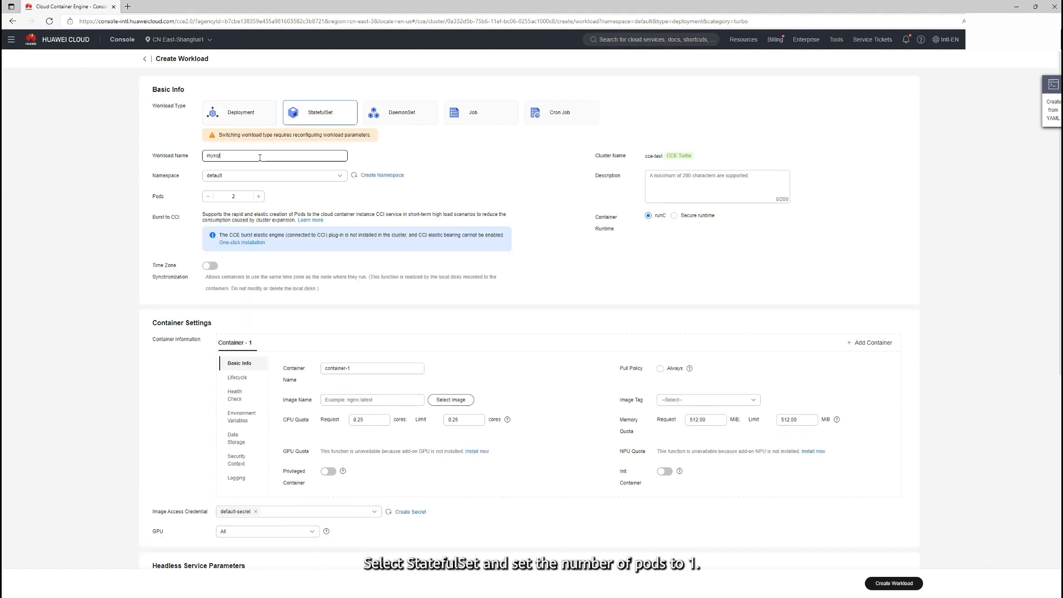
left_click(208, 196)
Select the open source mysql image for container-1 and set its image tag to 8.0.
scroll(449, 158, "down", 5)
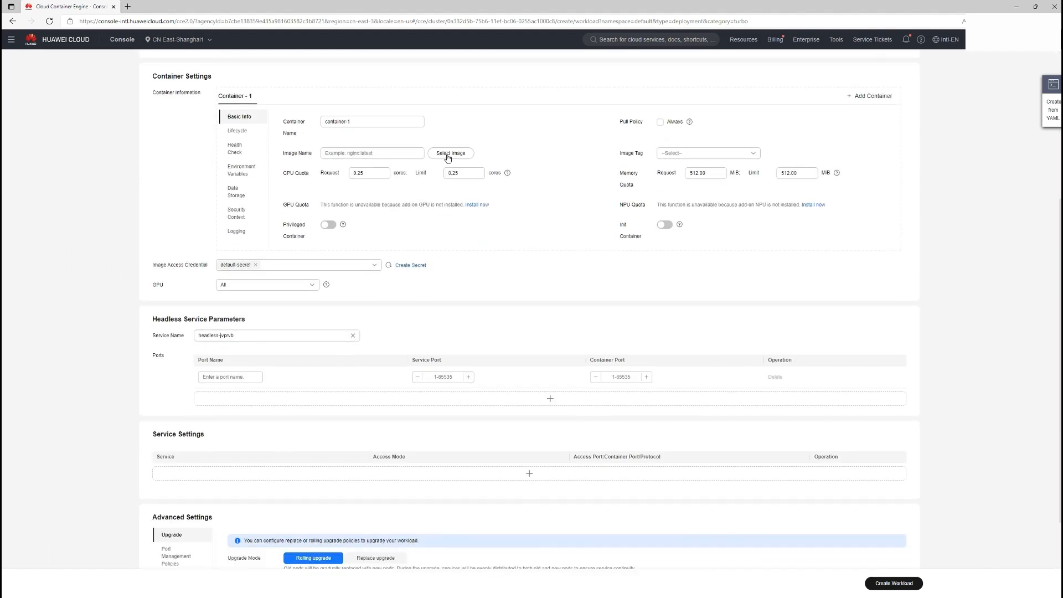
left_click(450, 153)
left_click(421, 110)
left_click(643, 131)
type("m")
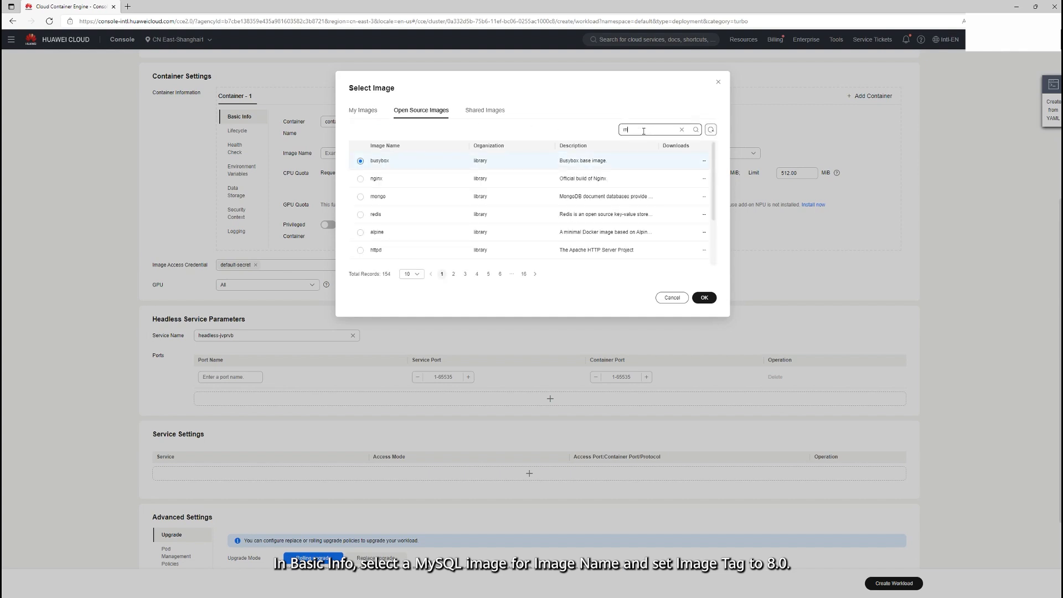
type("ysql")
key("Return")
left_click(360, 161)
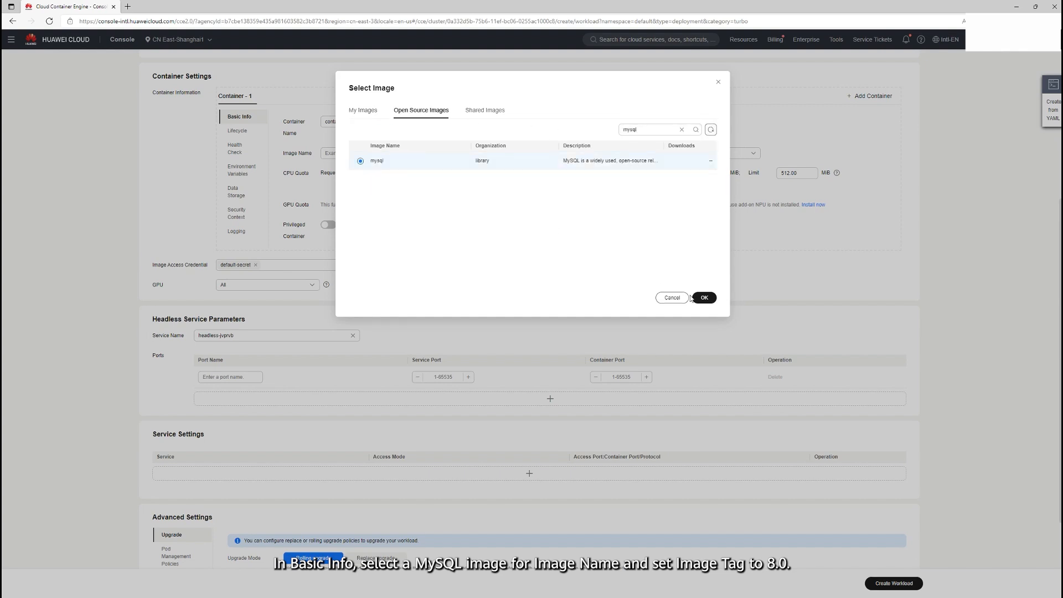
left_click(704, 298)
left_click(696, 153)
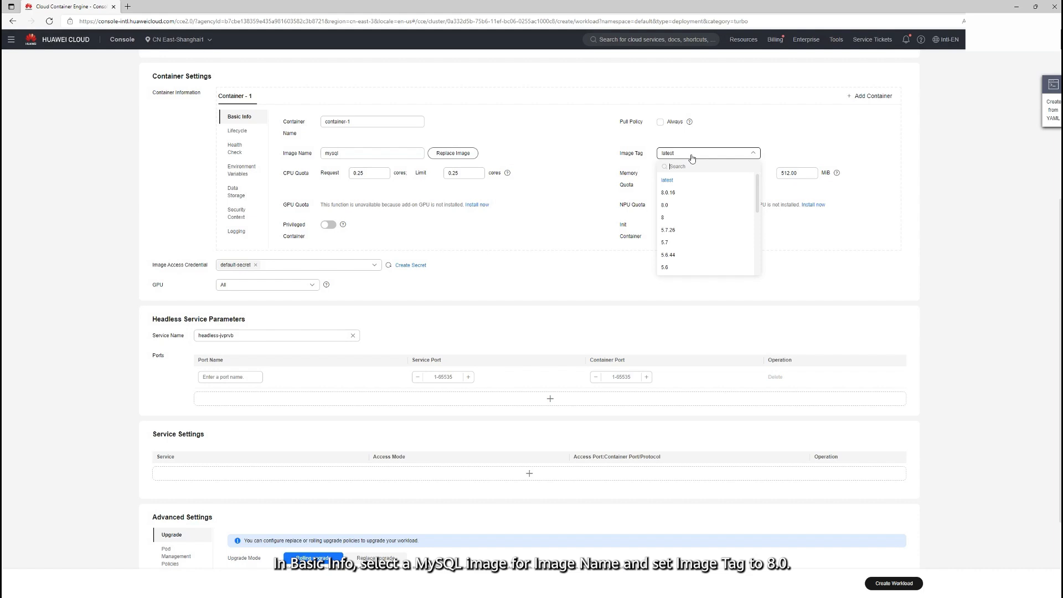
left_click(681, 206)
Add four custom environment variable rows to container-1.
left_click(241, 170)
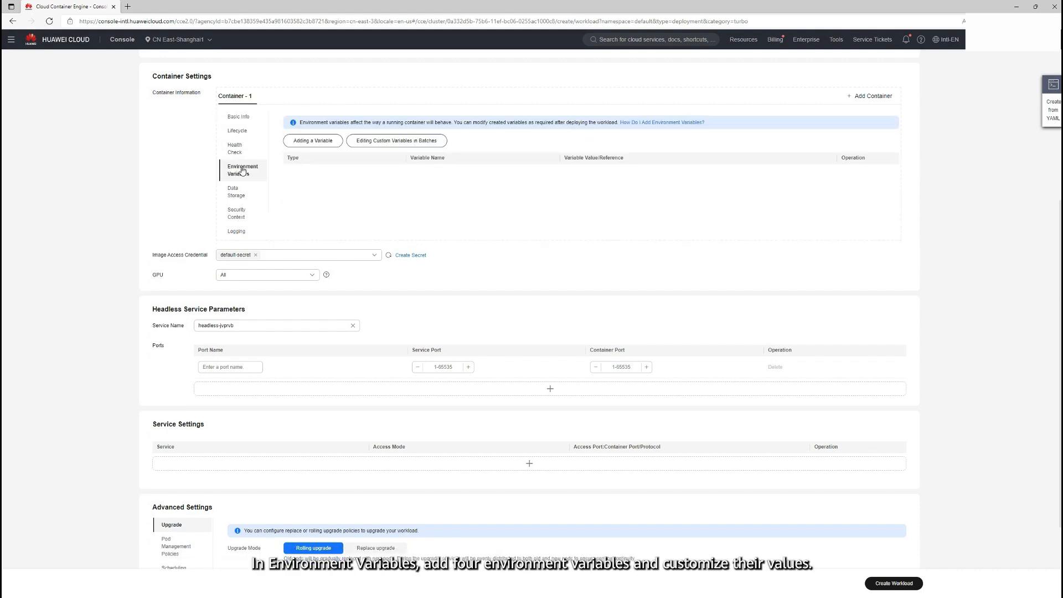
left_click(331, 141)
left_click(332, 142)
left_click(331, 142)
left_click(331, 142)
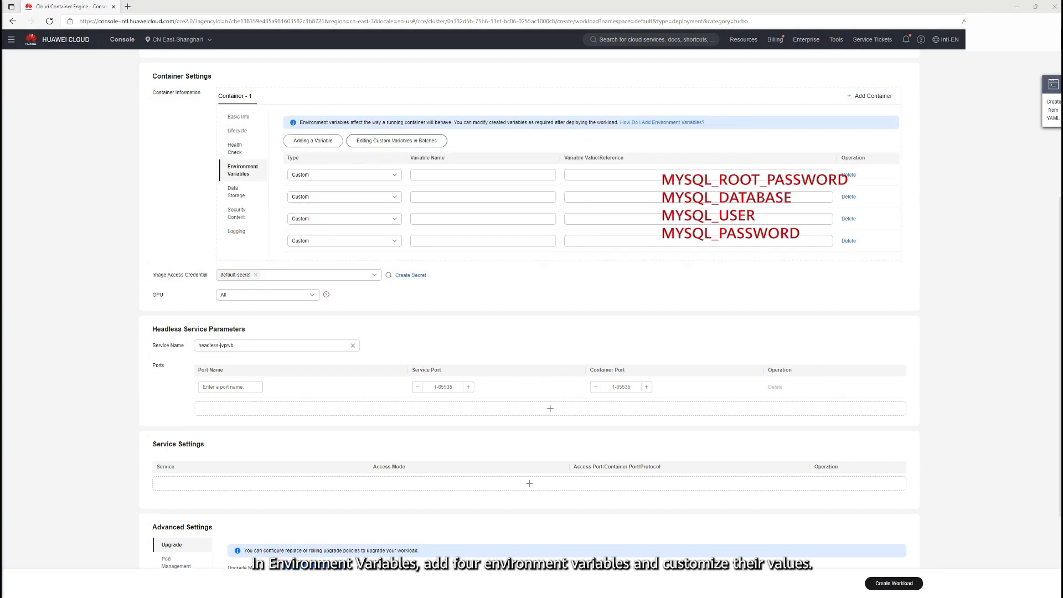
Name the first environment variable MYSQL_ROOT_PASSWORD and enter the MySQL root password as its value.
left_click(473, 174)
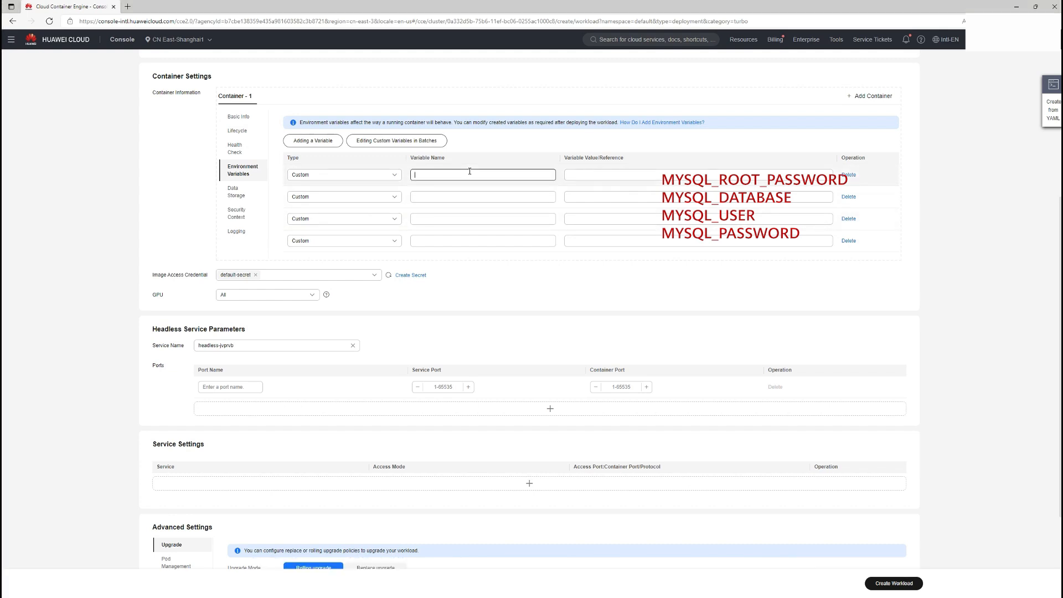
key("ctrl+v")
left_click(603, 173)
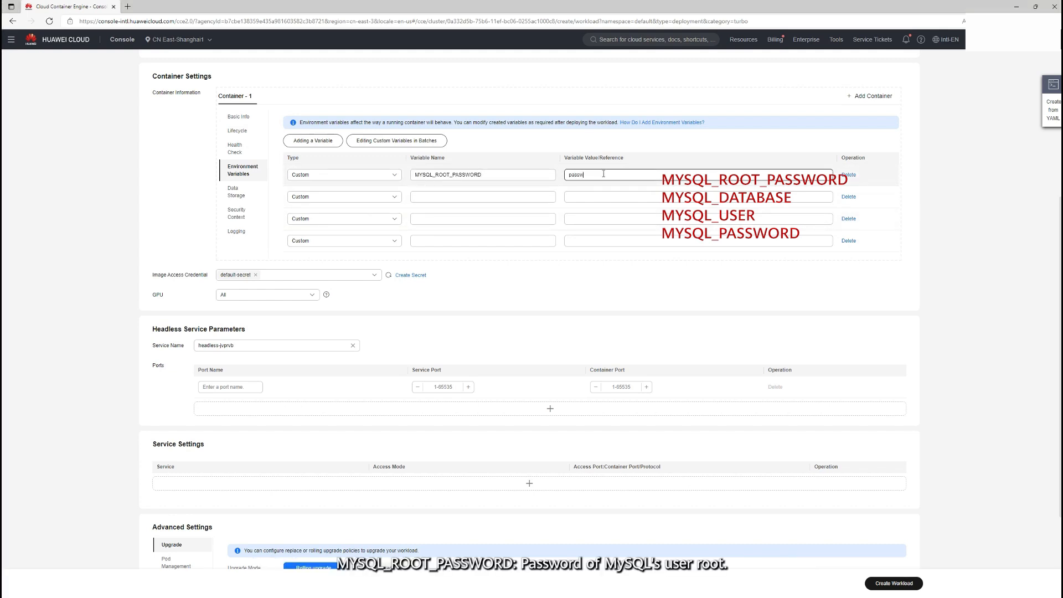
left_click(559, 218)
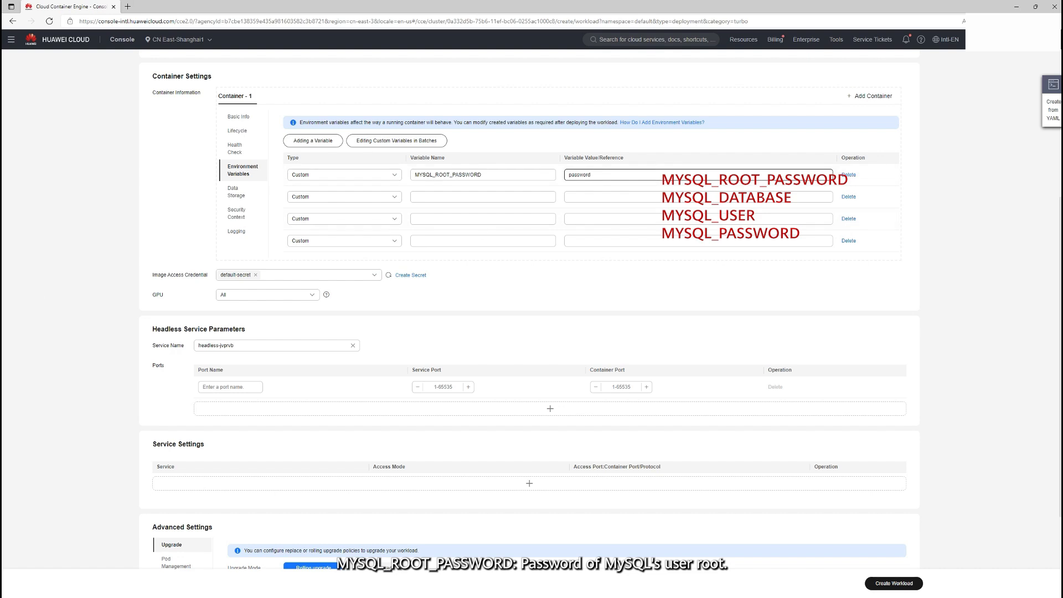
Define the environment variables MYSQL_DATABASE with the value database and MYSQL_USER with the value db_user.
left_click(473, 197)
type("MYSQL_DATABASE")
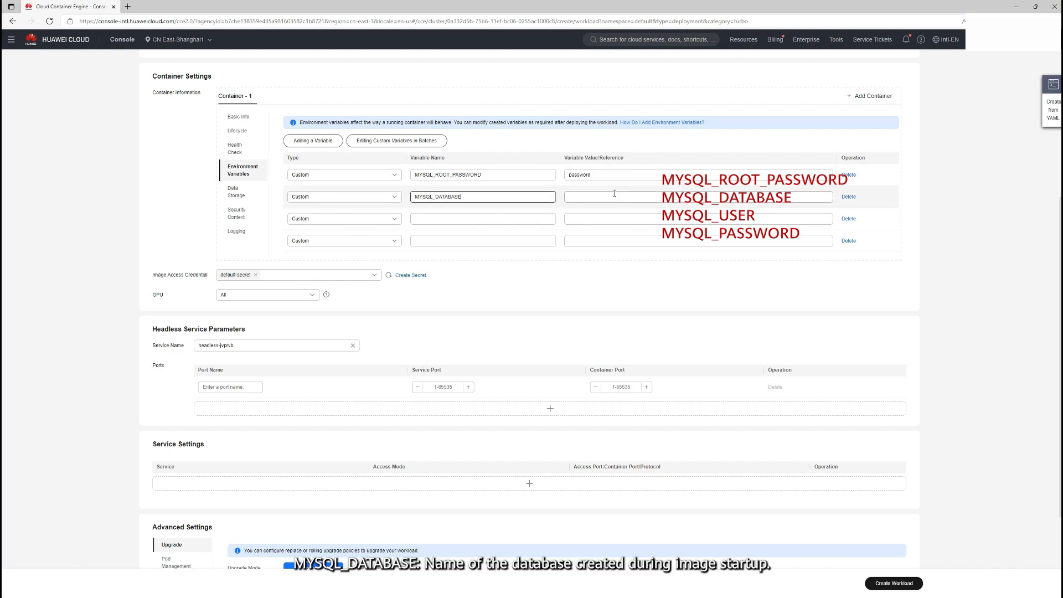
left_click(616, 197)
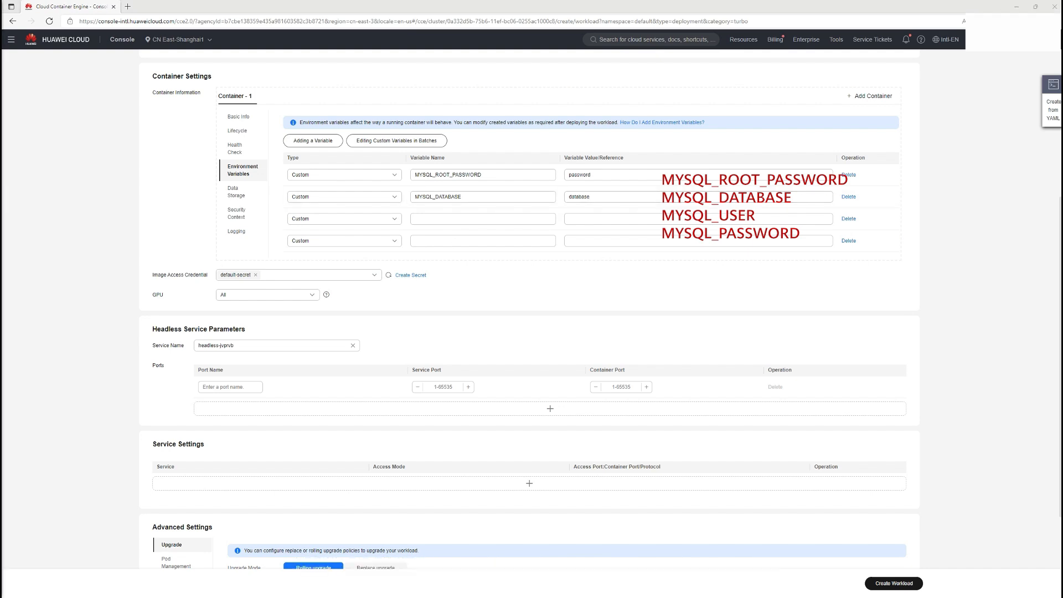
left_click(471, 219)
type("MYSQL_USER")
left_click(588, 219)
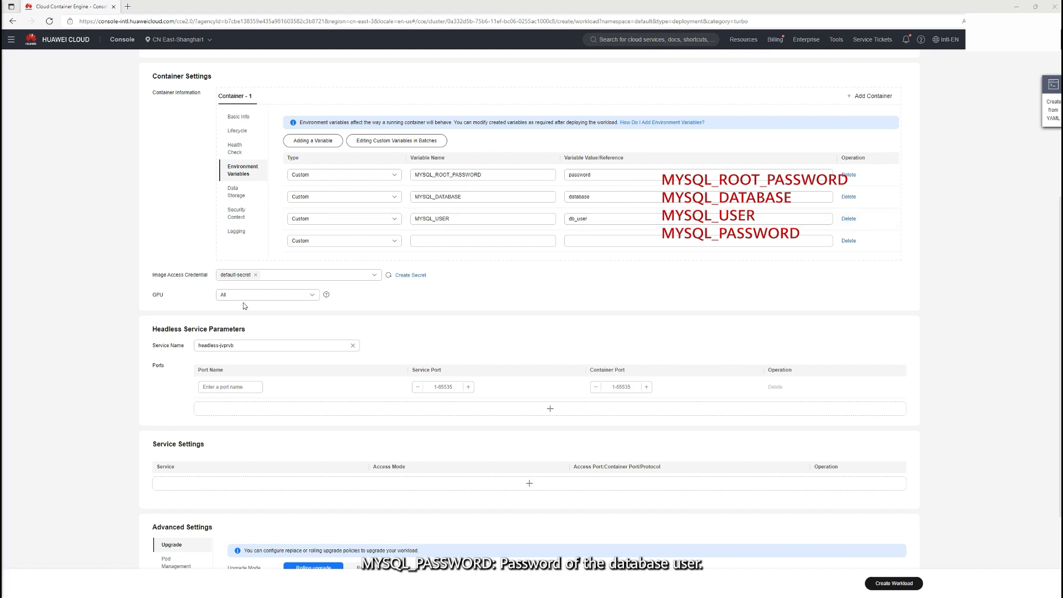
Name the fourth environment variable MYSQL_PASSWORD and reuse the root password variable's value as the database user's password.
left_click(421, 241)
key("ctrl+v")
left_click(568, 241)
left_click_drag(594, 174, 552, 175)
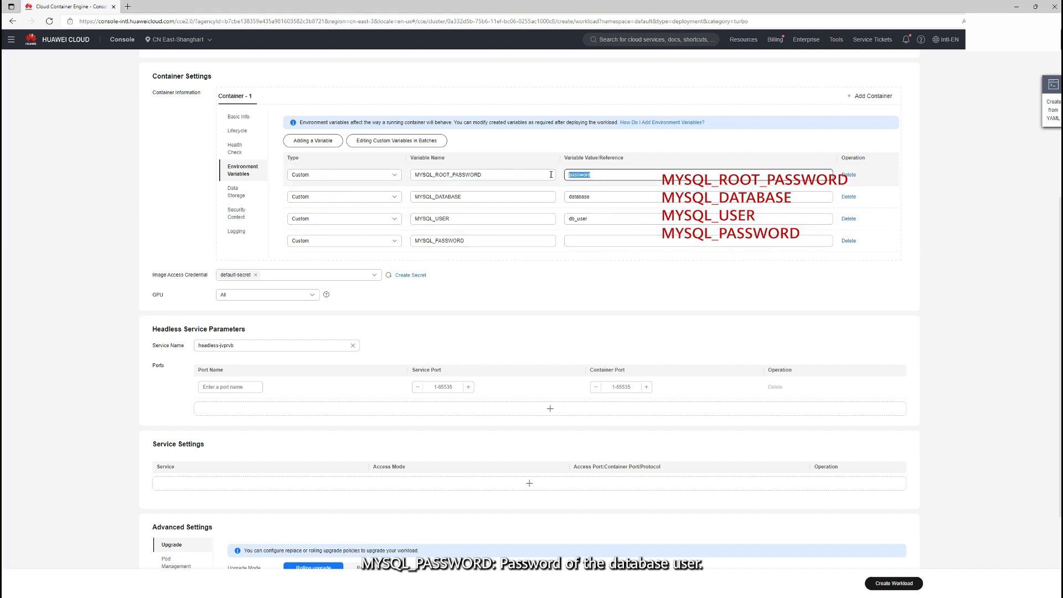
key("ctrl+c")
left_click(610, 241)
key("ctrl+v")
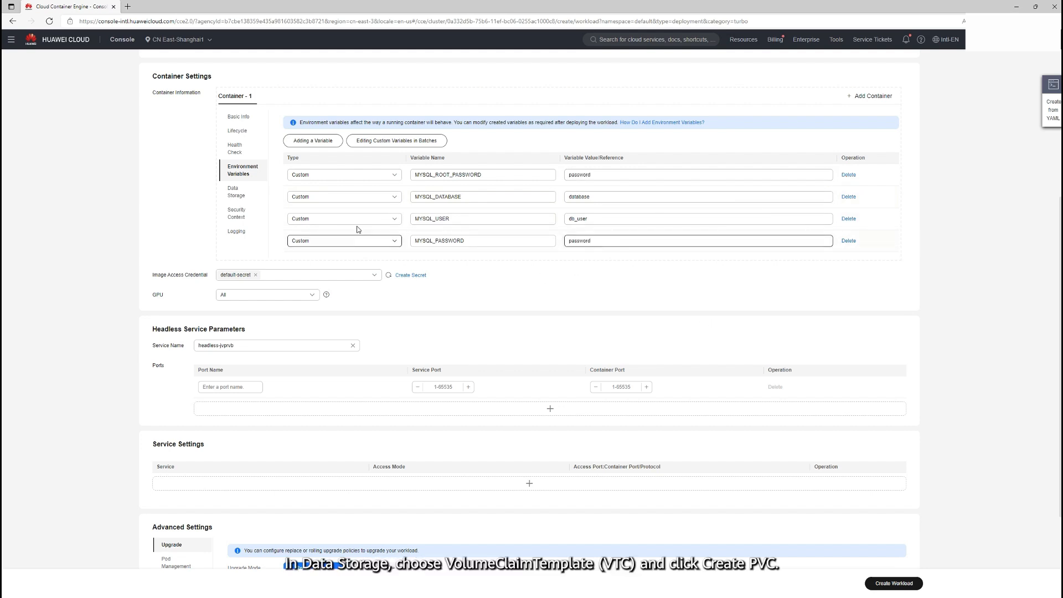
Add a VolumeClaimTemplate (VTC) volume to the data storage of container-1.
left_click(237, 192)
left_click(343, 124)
left_click(349, 187)
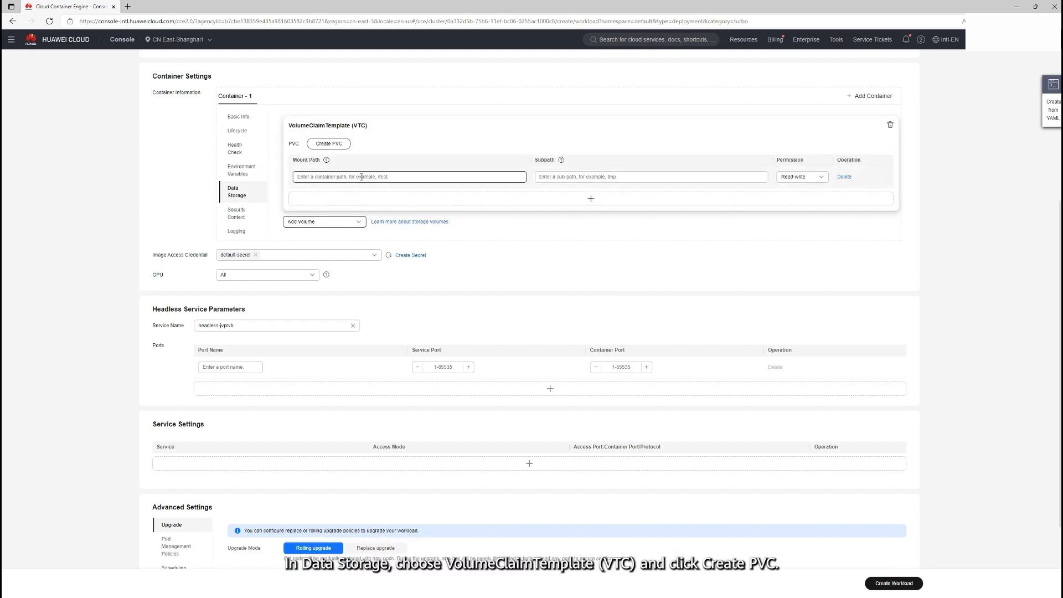
Create an EVS PVC named mysql for the volume claim template and choose an enterprise project for it.
left_click(329, 144)
left_click(835, 99)
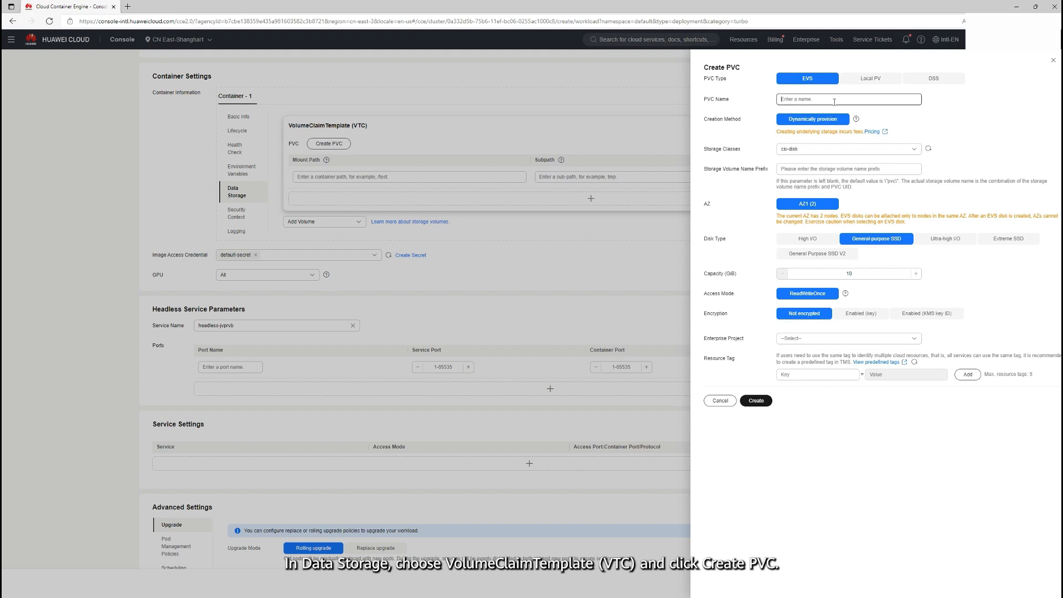
type("mysql")
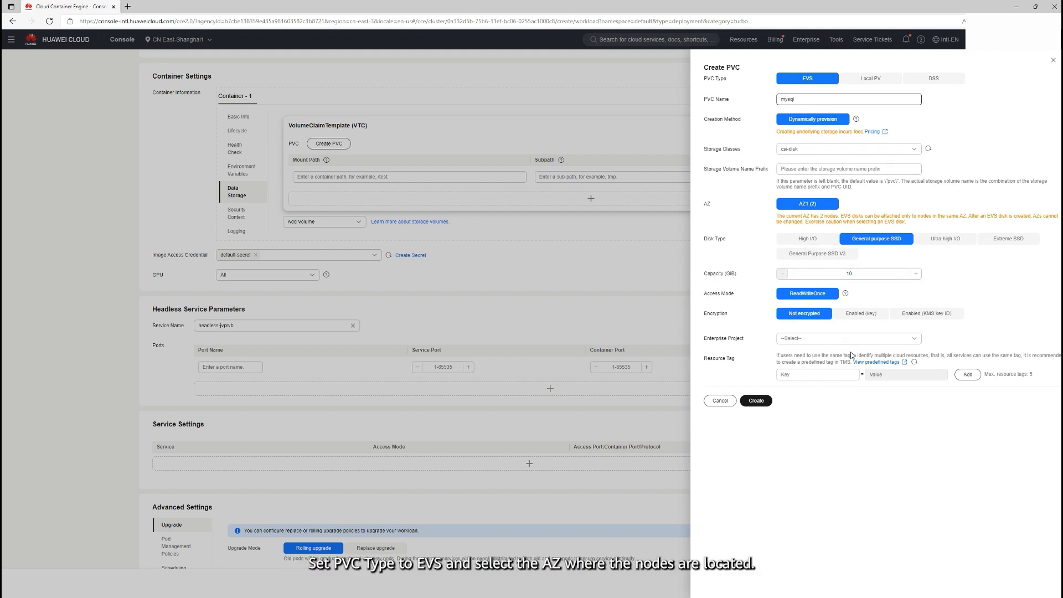
left_click(837, 339)
left_click(837, 356)
left_click(762, 401)
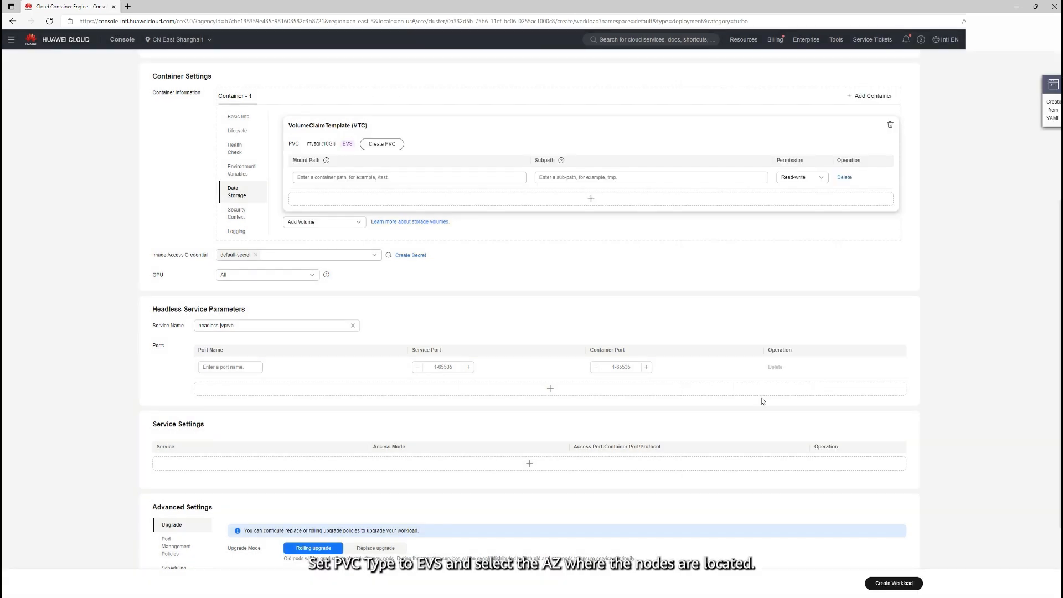
Set the mount path of the mysql volume to /var/lib/mysql.
left_click(344, 178)
type("/var")
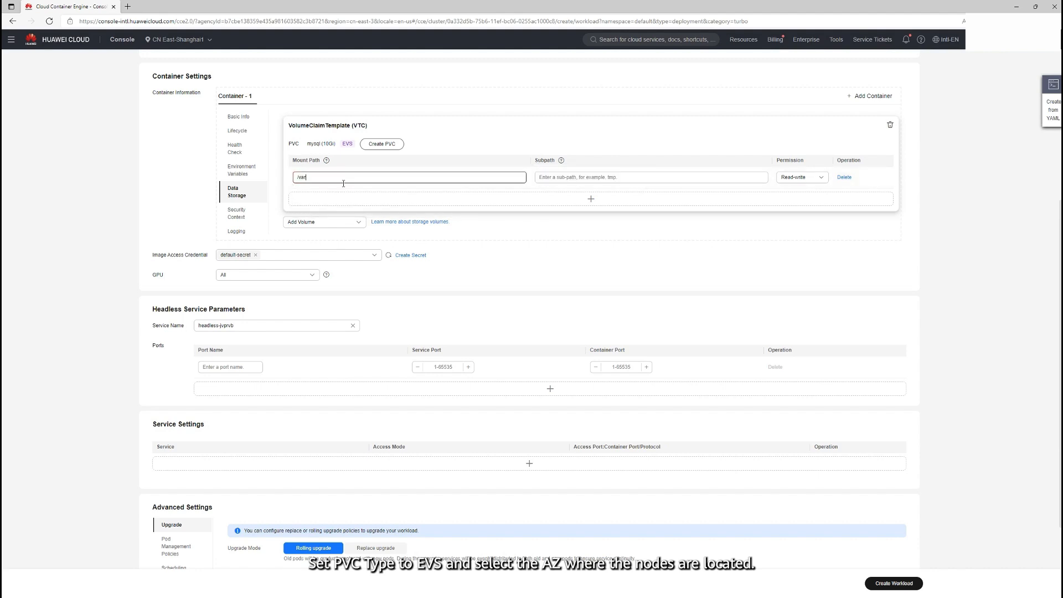
type("/lib/")
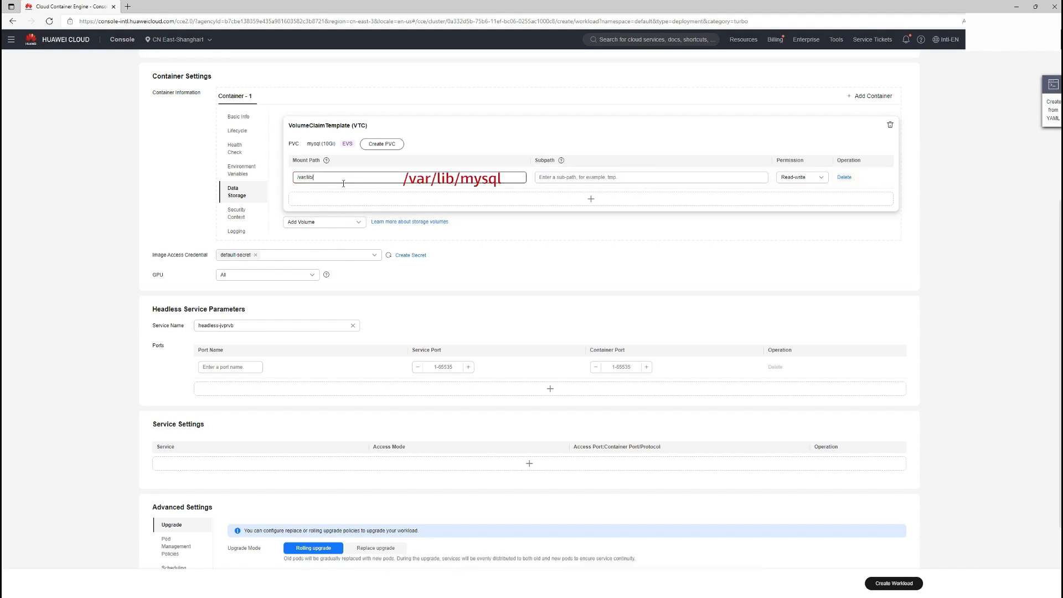
type("mysql")
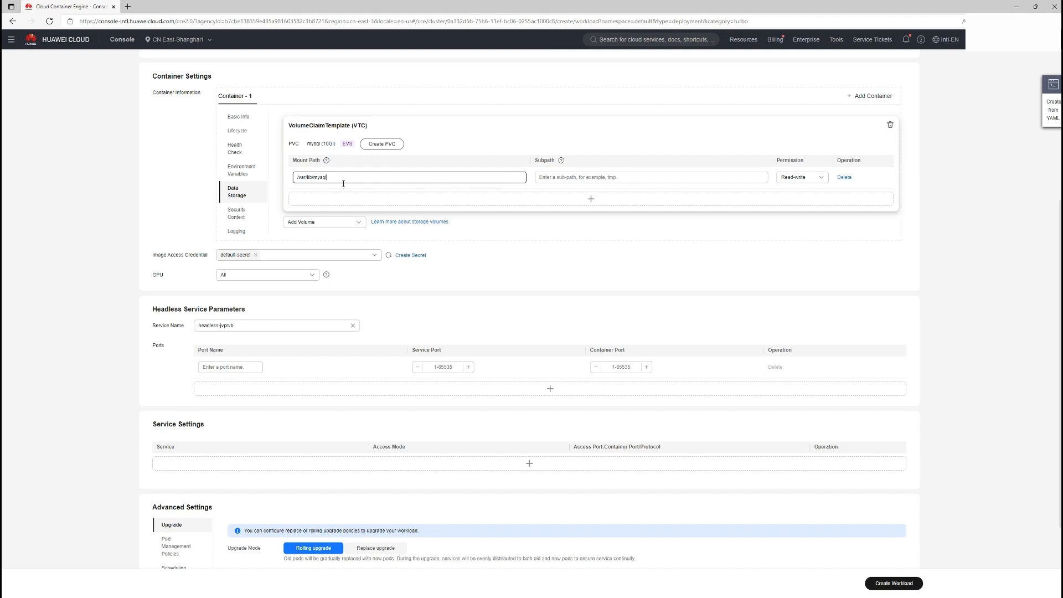
Set the headless service name to headless-mysql.
scroll(354, 336, "down", 2)
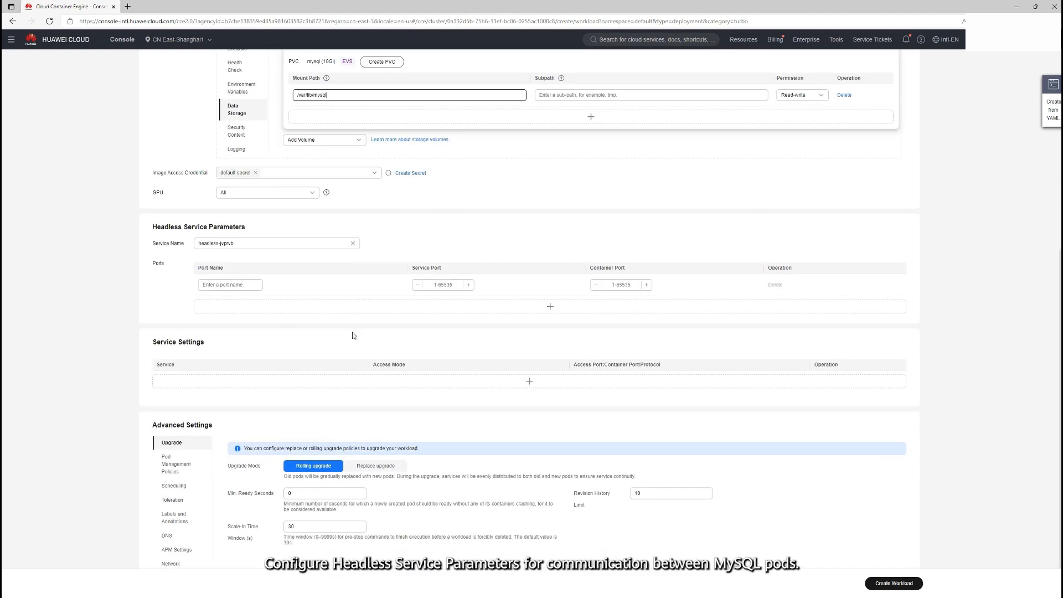
left_click(265, 243)
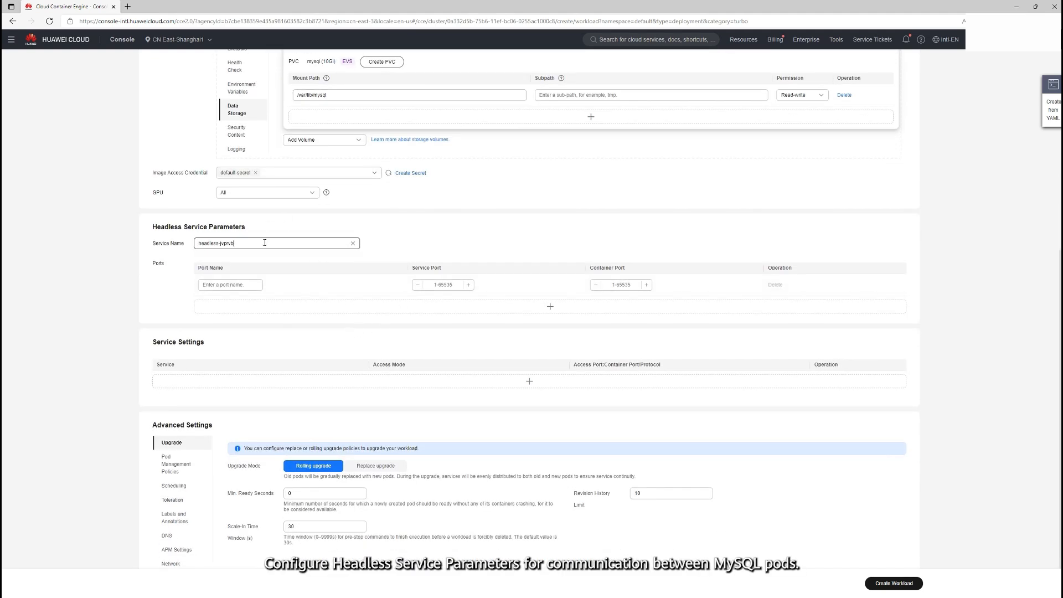
type("mysql")
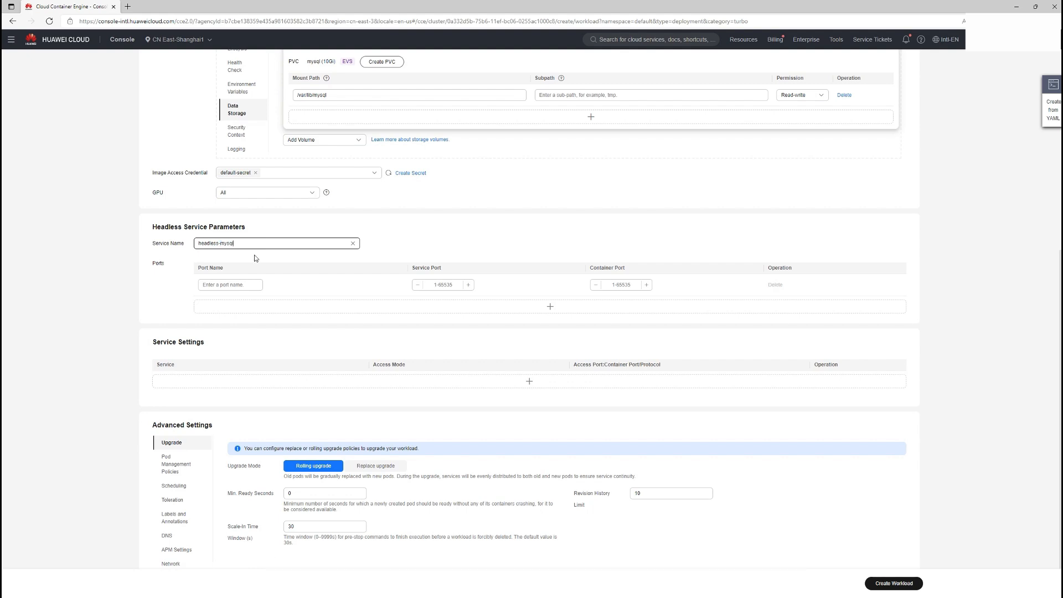
Name the headless service's port headless-mysql and set both its service port and container port to 3306.
left_click_drag(258, 249, 188, 247)
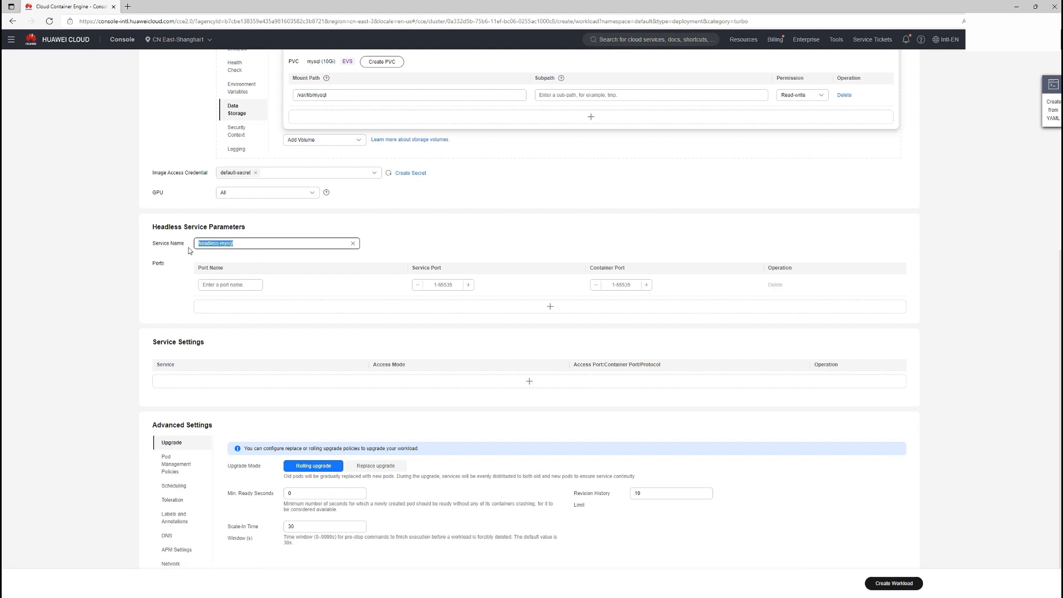
left_click(230, 285)
key("ctrl+v")
left_click(441, 285)
type("3306")
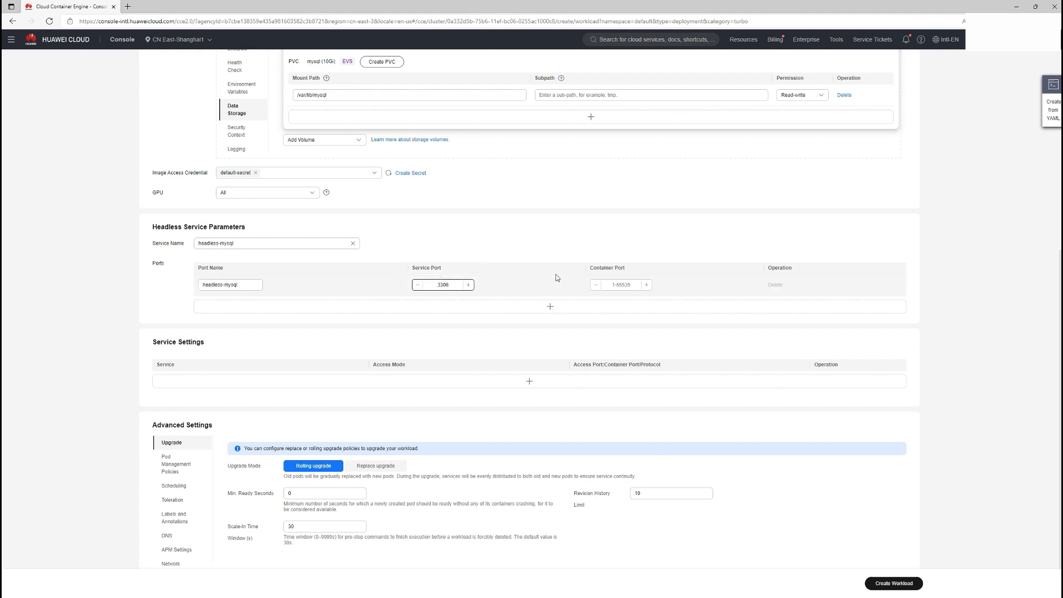
left_click(618, 284)
type("3306")
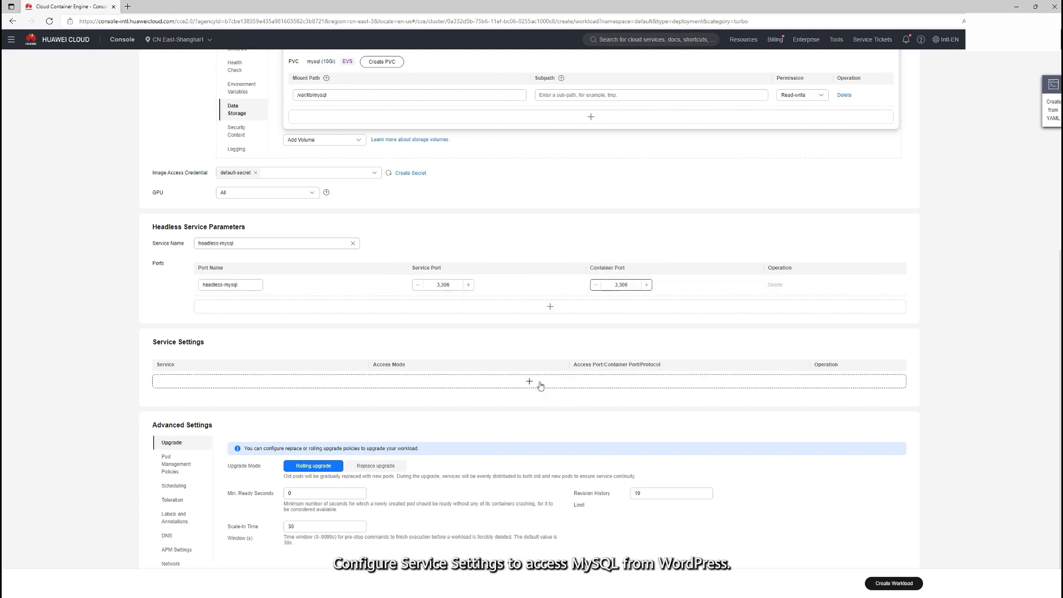
Create a ClusterIP service named mysql over TCP with container port 3306 and service port 3306.
left_click(529, 381)
double_click(733, 78)
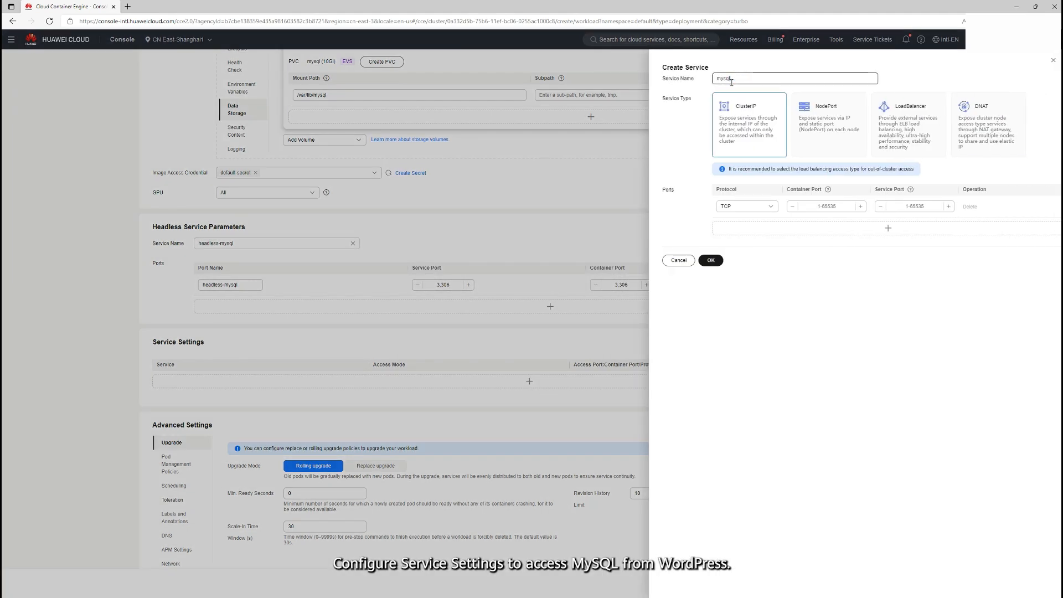
left_click(826, 206)
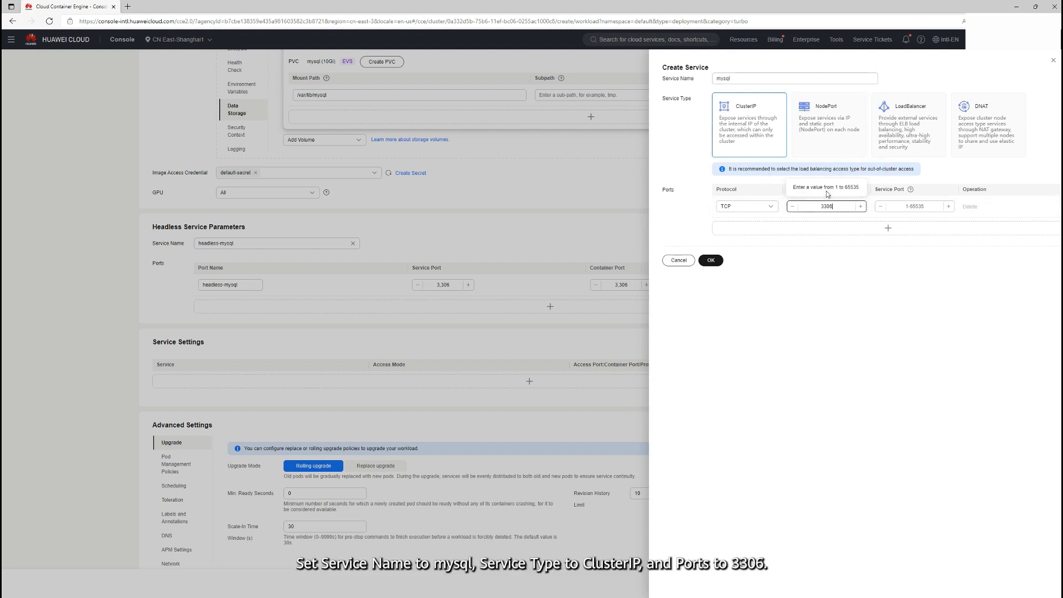
type("3306")
left_click(927, 207)
type("3")
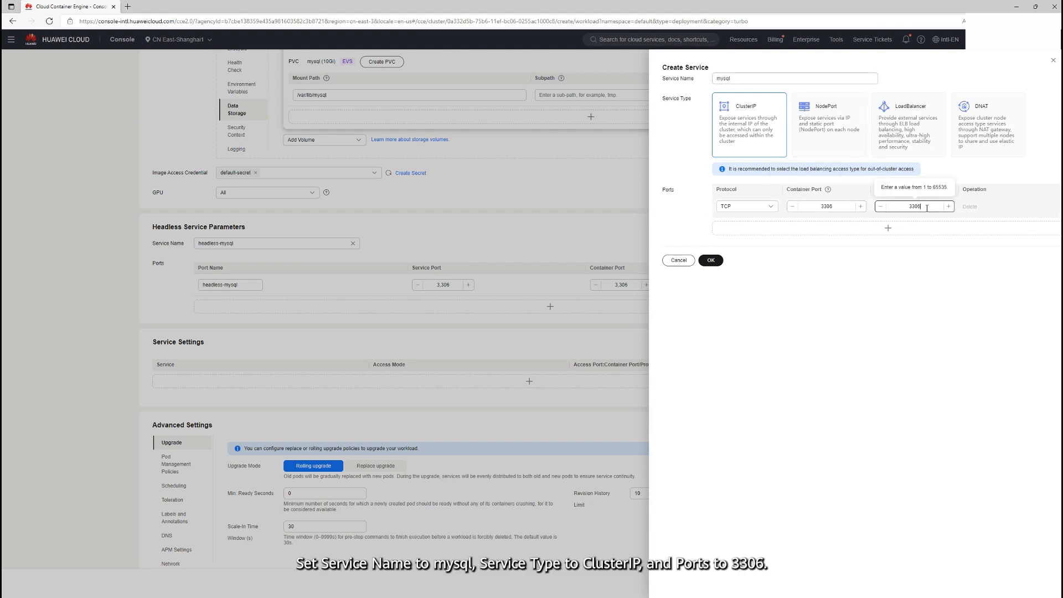
left_click(712, 261)
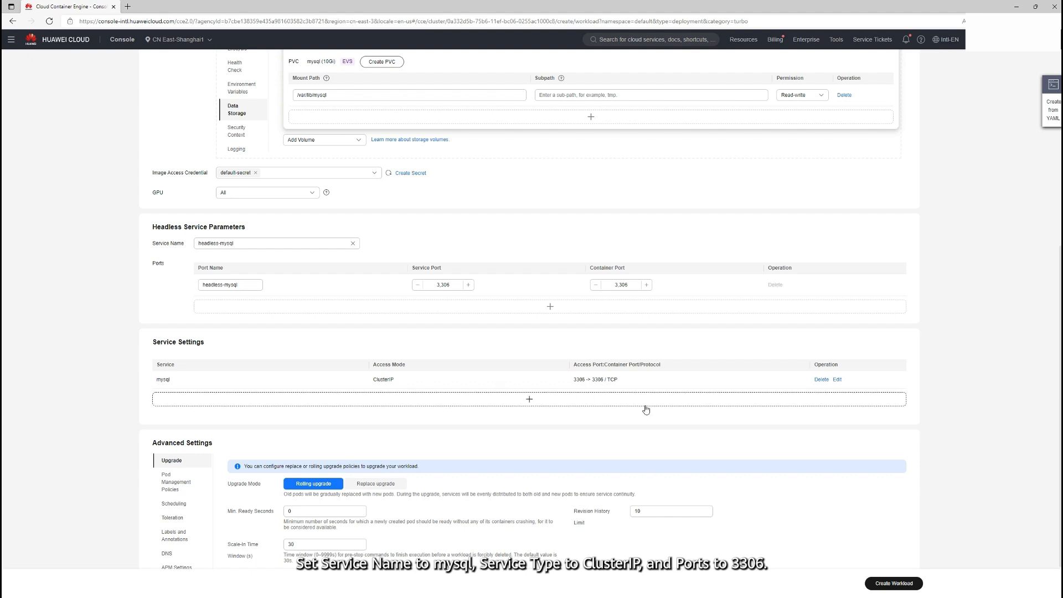
Create the mysql workload and refresh the StatefulSet list to check its status.
scroll(646, 409, "down", 1)
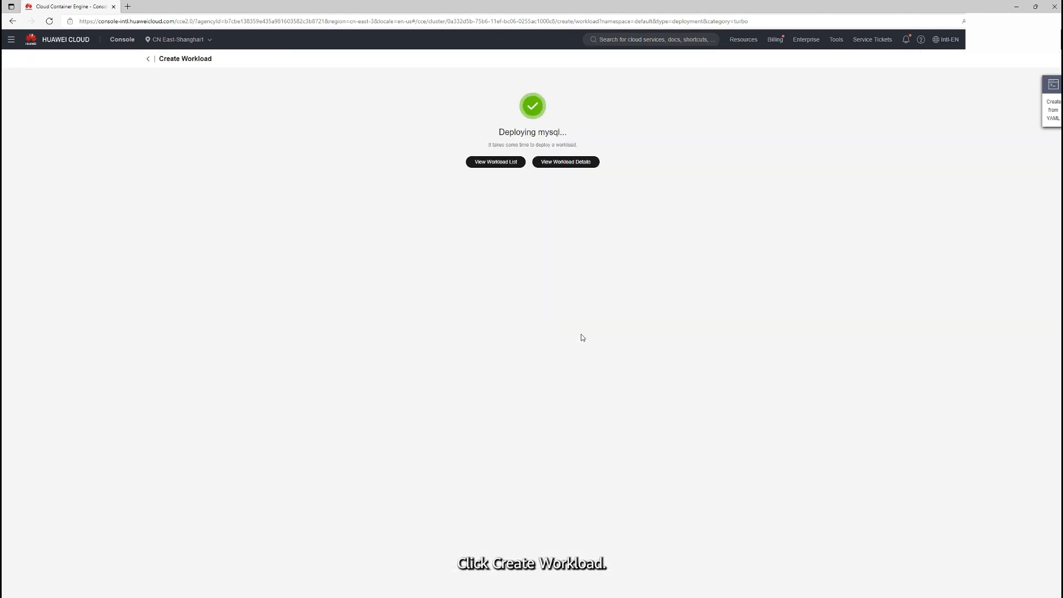
left_click(523, 165)
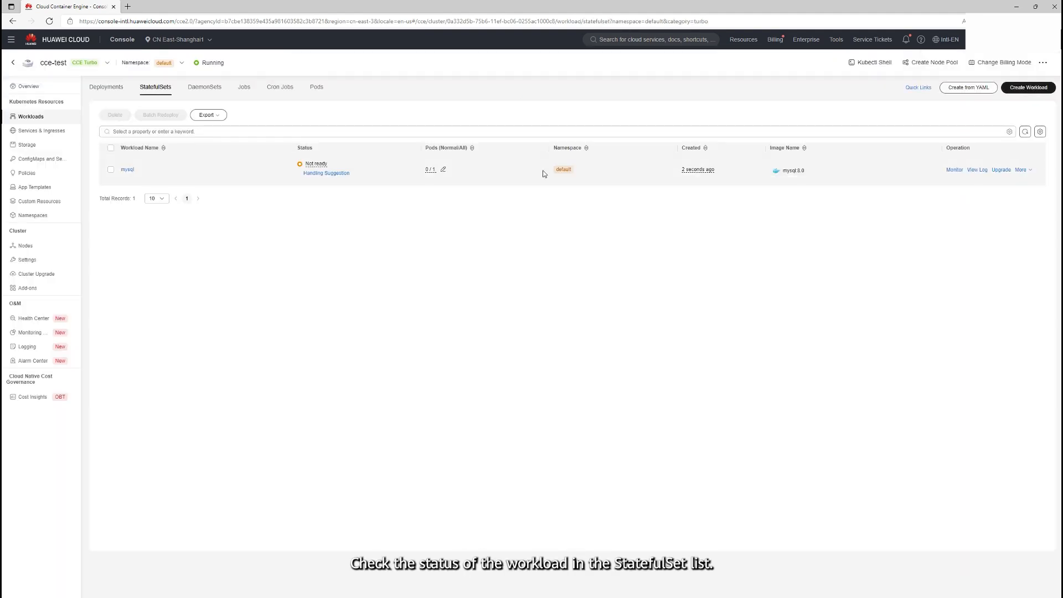
left_click(1024, 132)
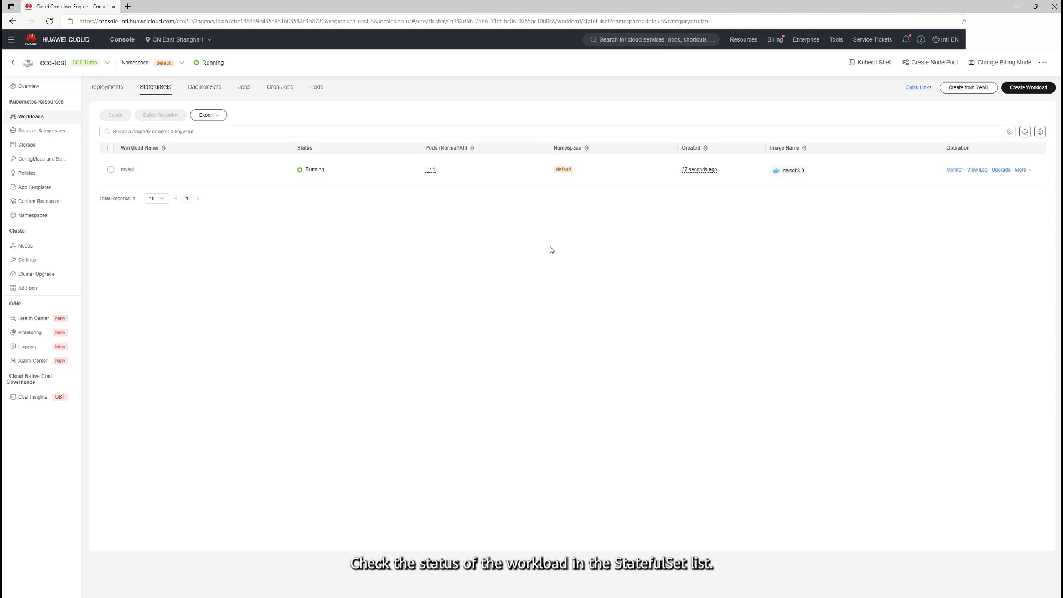
Start a new workload of type Deployment named wordpress with 1 pod.
left_click(1011, 90)
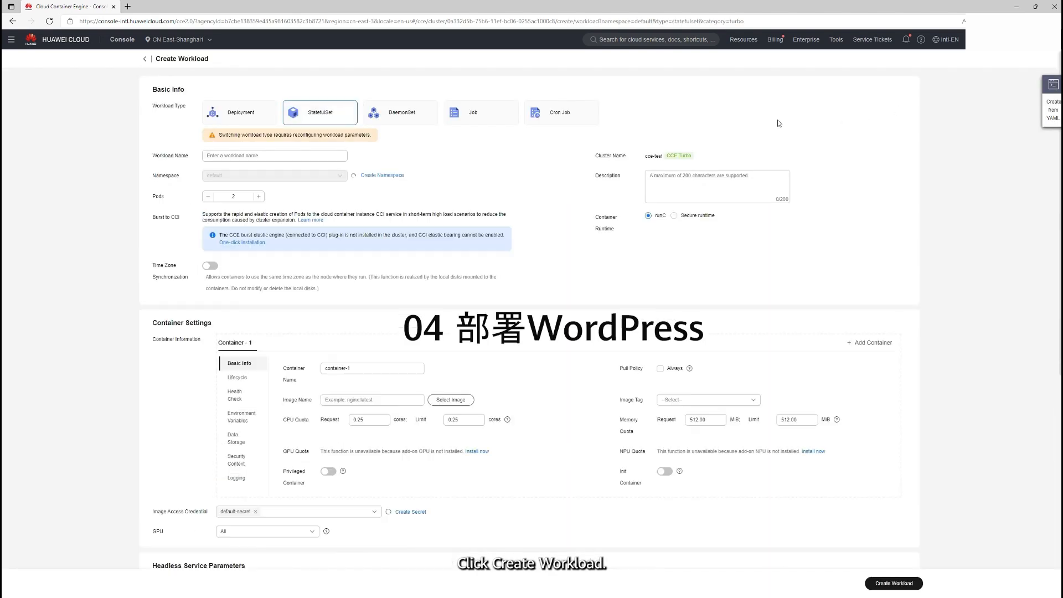
left_click(238, 112)
left_click(253, 156)
type("wordpress")
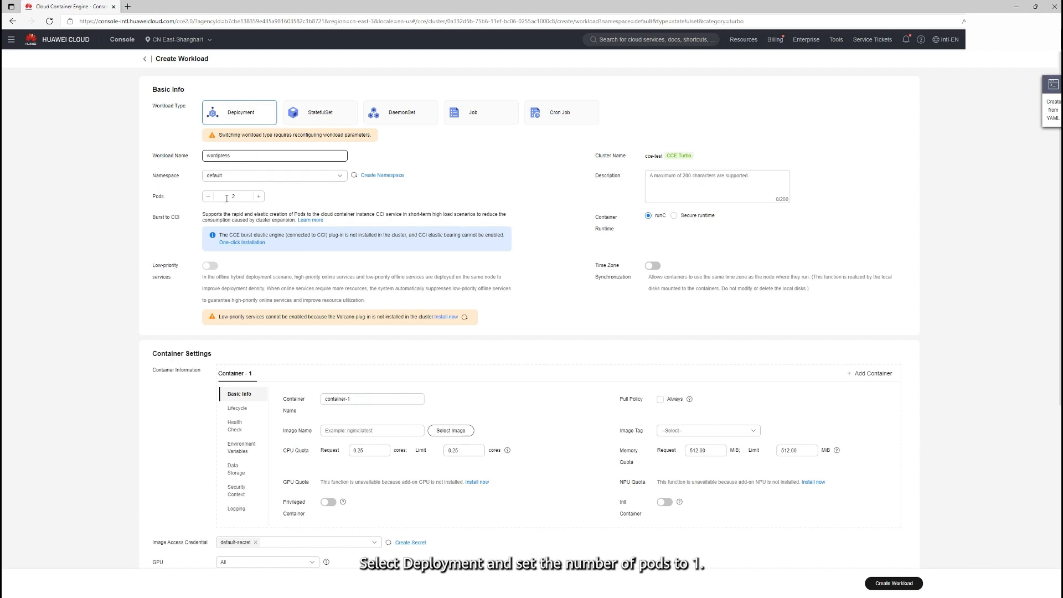
left_click(209, 198)
Choose the open source wordpress image for container-1 and set its image tag to latest.
scroll(394, 284, "down", 3)
left_click(455, 267)
left_click(421, 109)
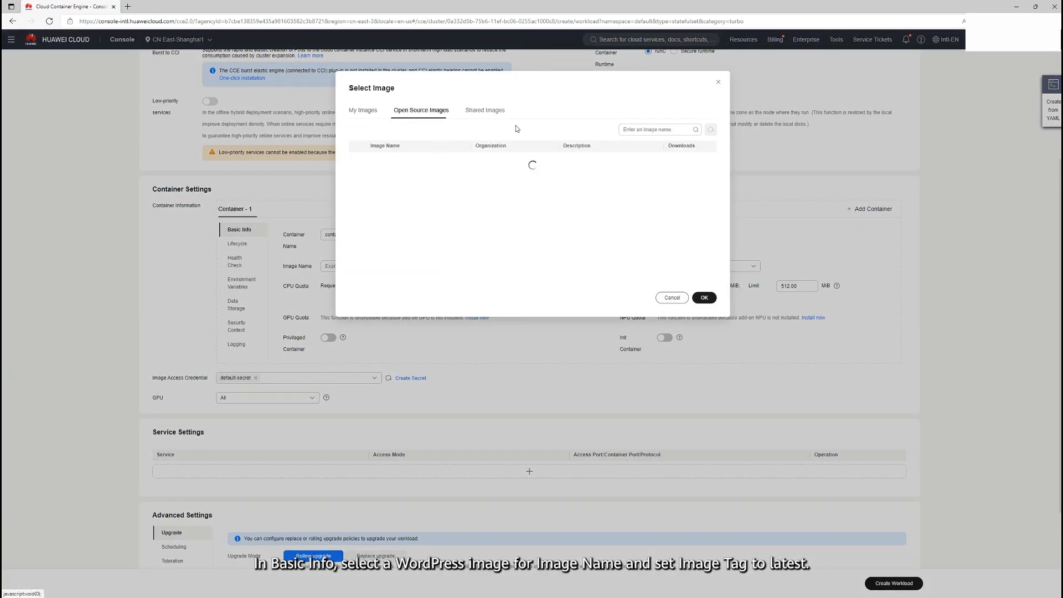
left_click(651, 129)
type("wordpress")
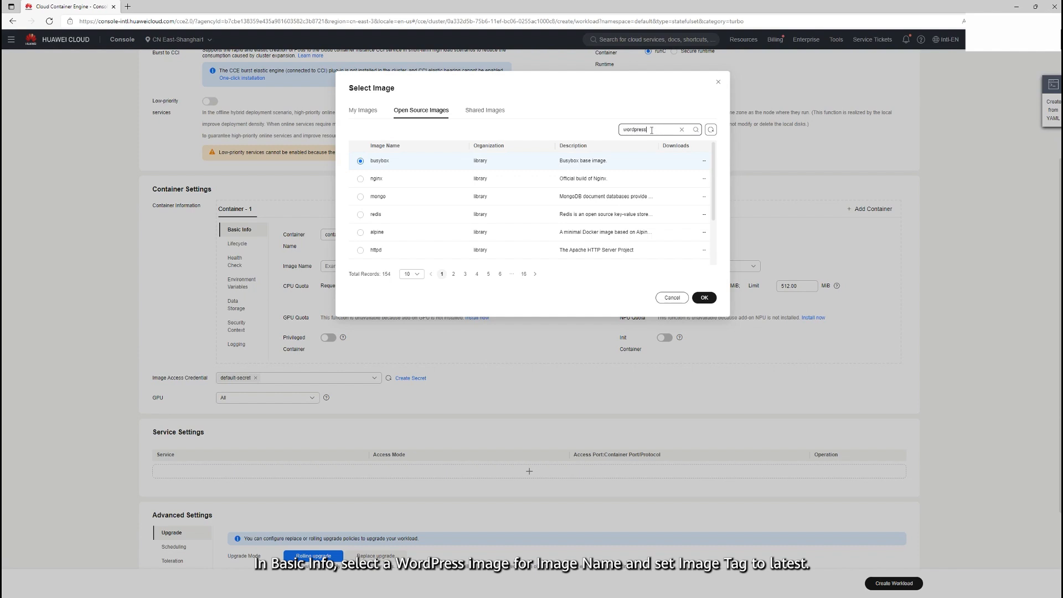
key("Return")
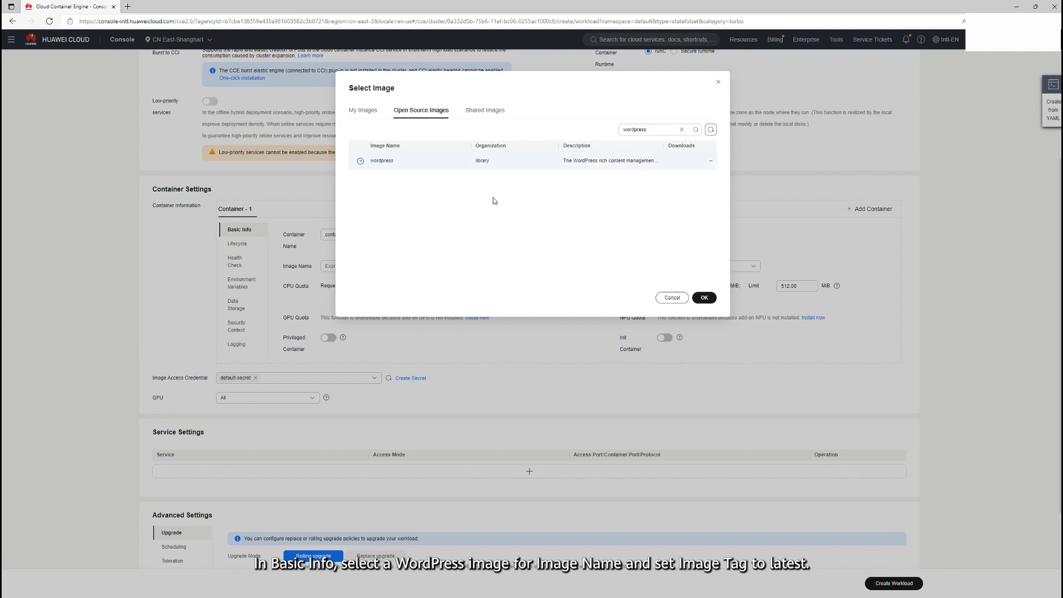
left_click(704, 299)
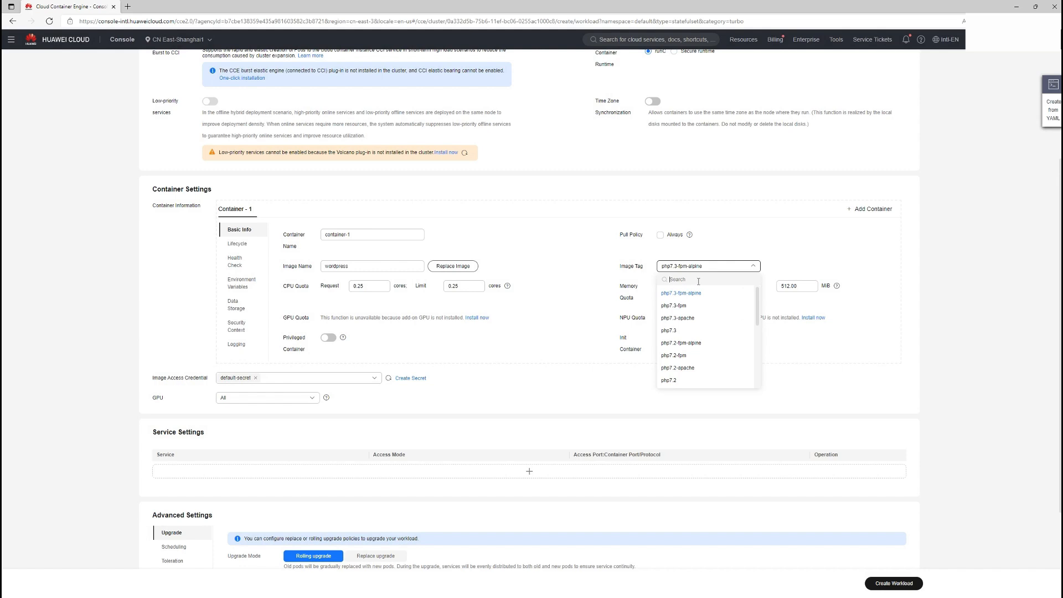
type("lat")
left_click(681, 293)
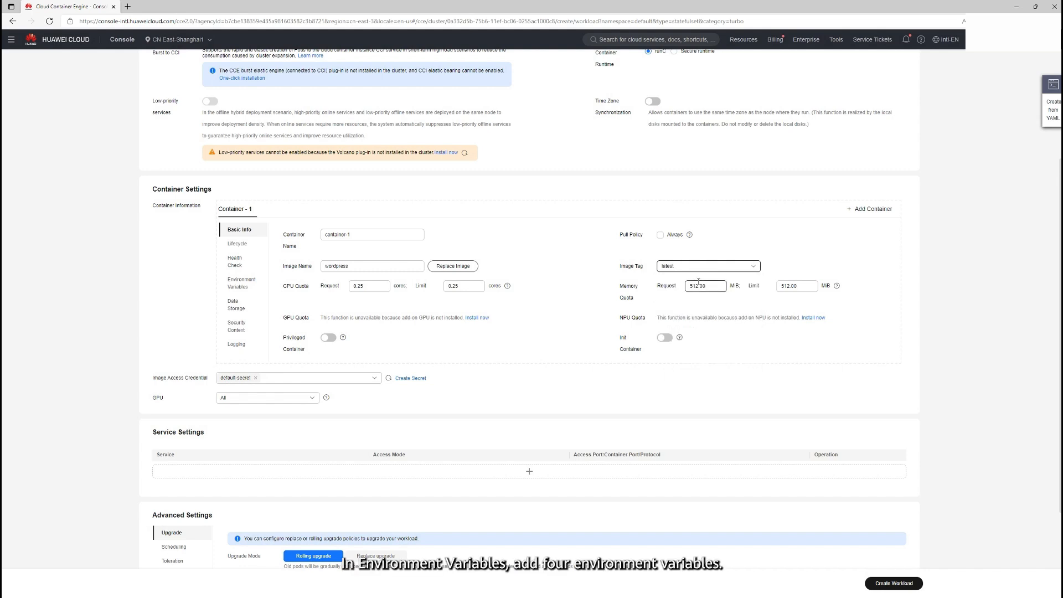
Add four custom environment variable rows to the WordPress container.
left_click(242, 283)
left_click(311, 254)
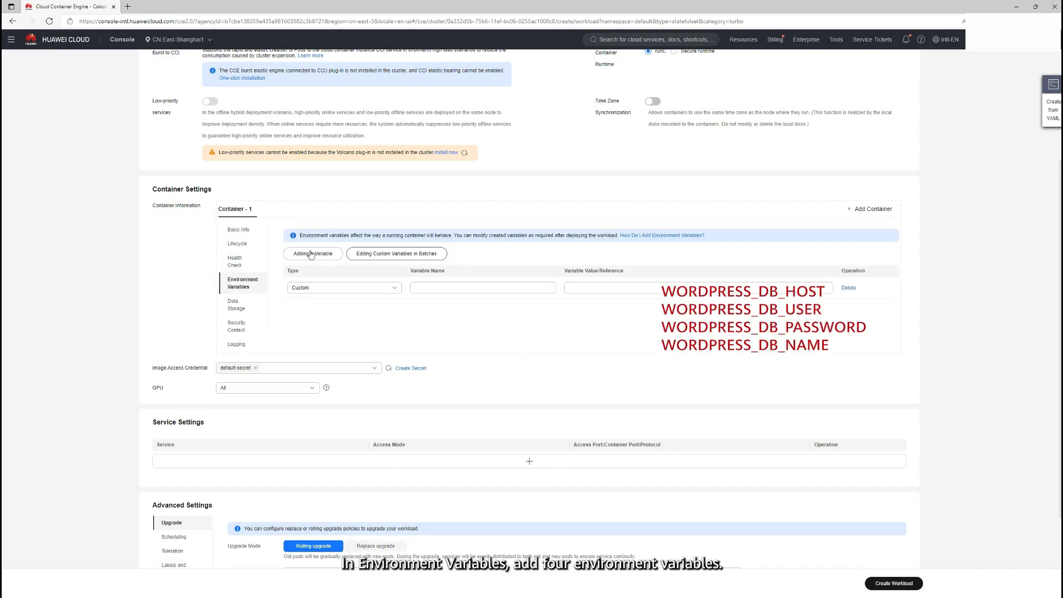
left_click(311, 254)
left_click(311, 254)
left_click(311, 254)
Define the environment variables WORDPRESS_DB_HOST with the value mysql:3306 and WORDPRESS_DB_USER with the value db_user.
left_click(482, 287)
type("WORDPRESS_DB_HOST")
left_click(628, 288)
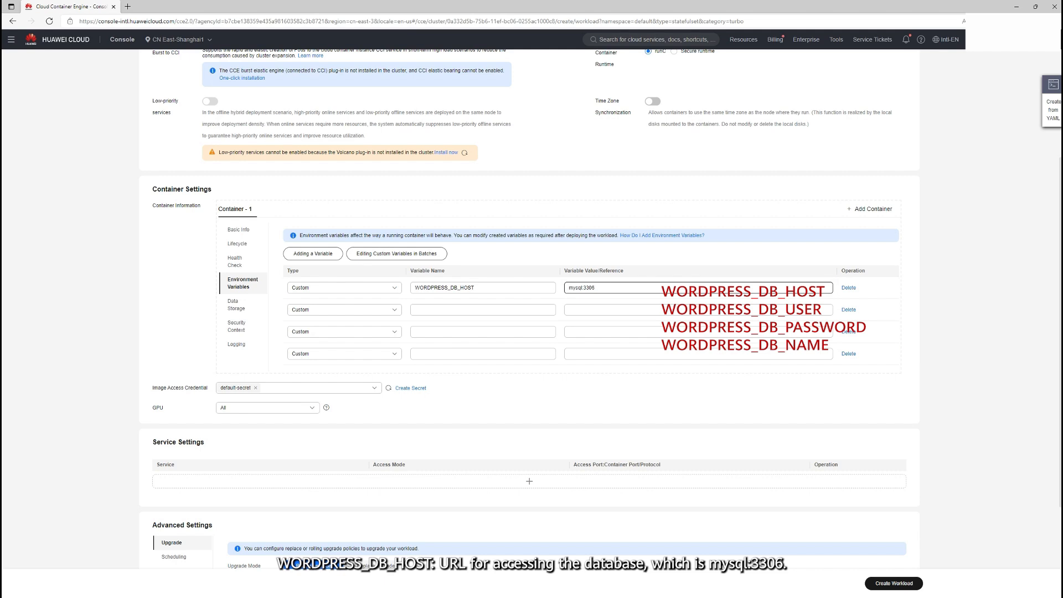
left_click(482, 309)
type("WORDPRESS_DB_USER")
left_click(608, 310)
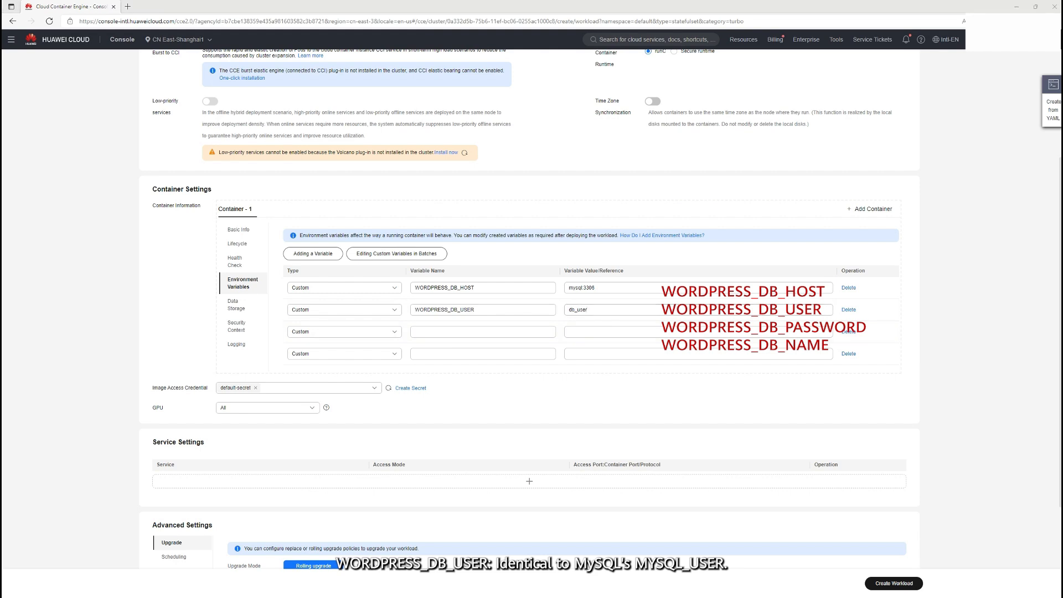
Name the third environment variable WORDPRESS_DB_PASSWORD and enter the MySQL user's password as its value.
left_click(422, 331)
key("ctrl+v")
left_click(619, 332)
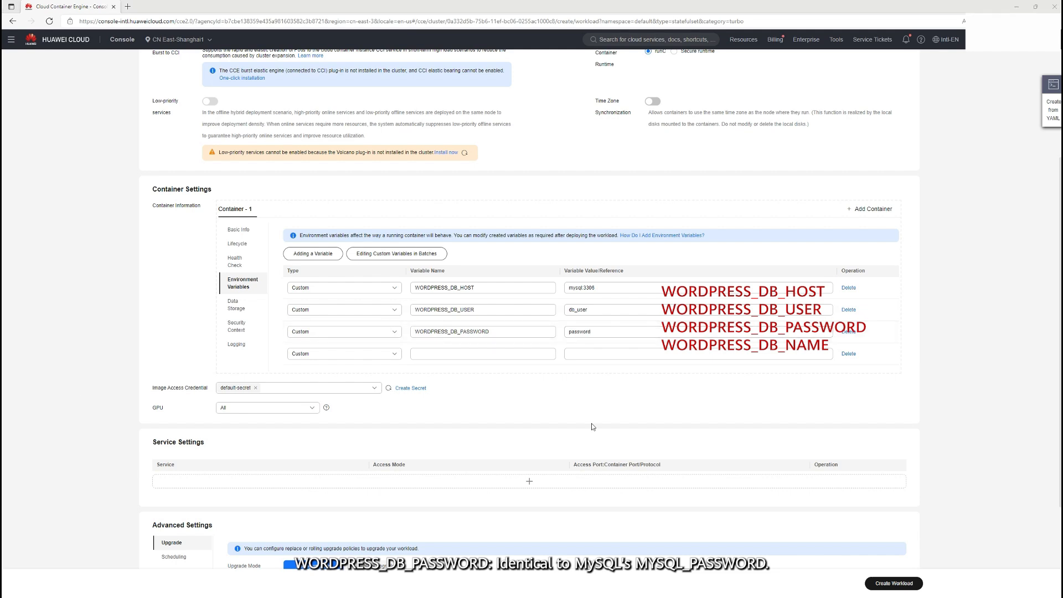
Define the fourth environment variable WORDPRESS_DB_NAME with the value database.
left_click(499, 354)
type("WORDPRESS_DB_NAME")
left_click(579, 357)
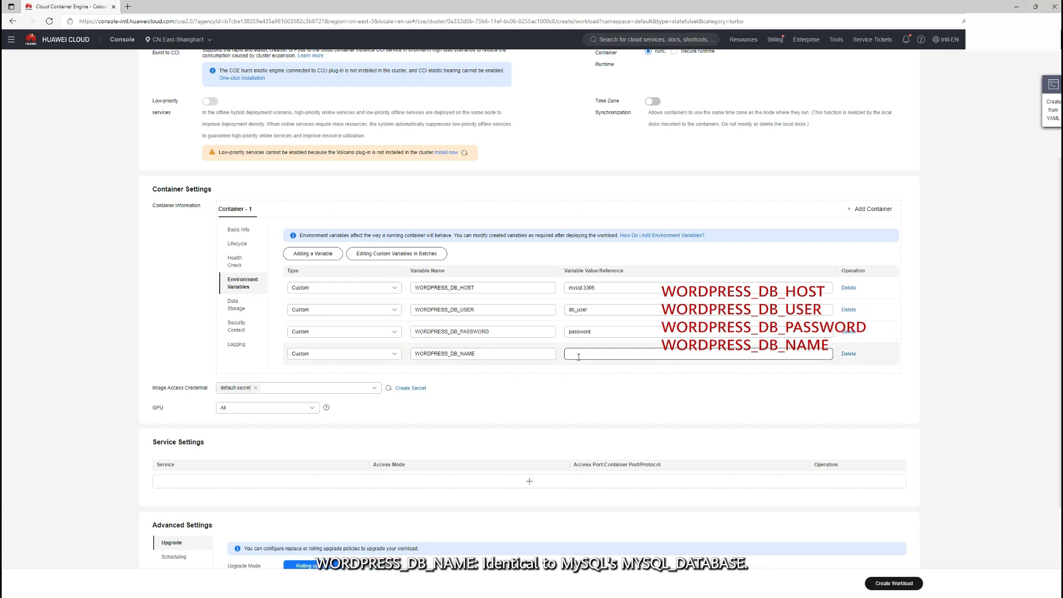
type("database")
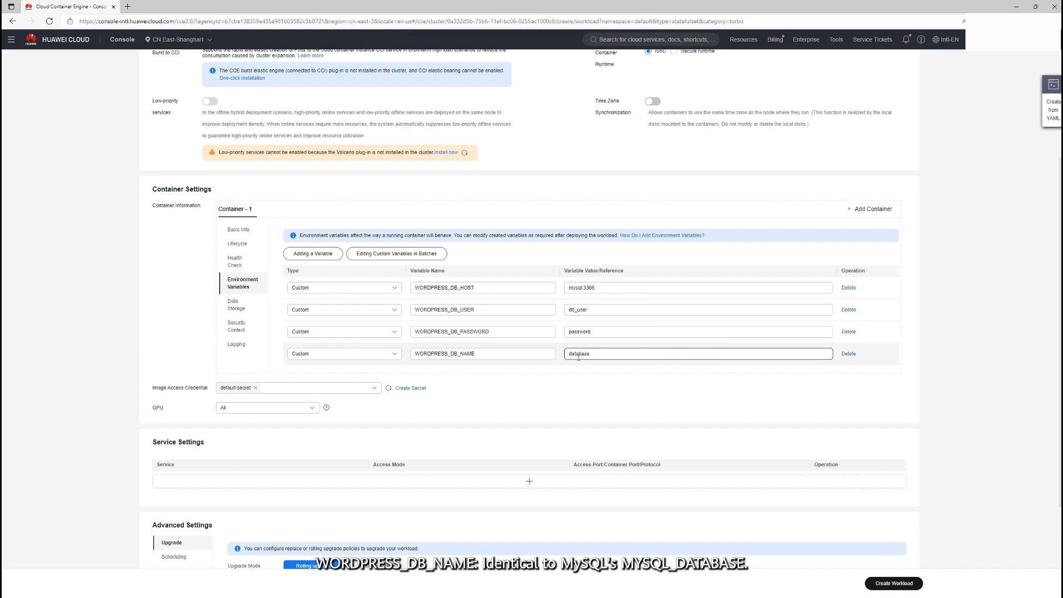
Add PVC data storage to the WordPress container and create an EVS claim named wordpress1 in the default enterprise project.
left_click(237, 304)
left_click(324, 234)
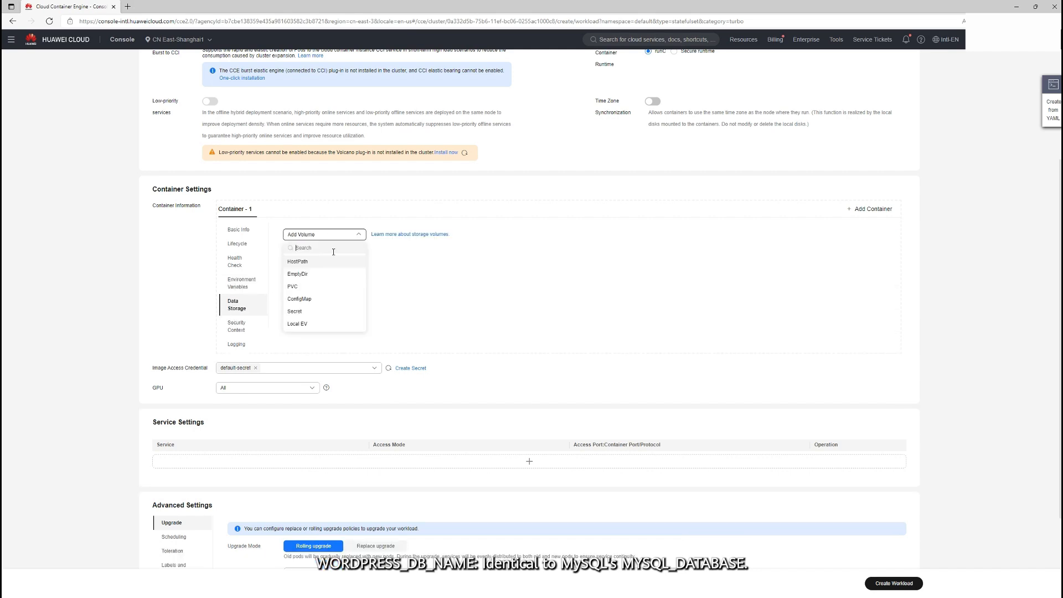
left_click(308, 287)
left_click(483, 276)
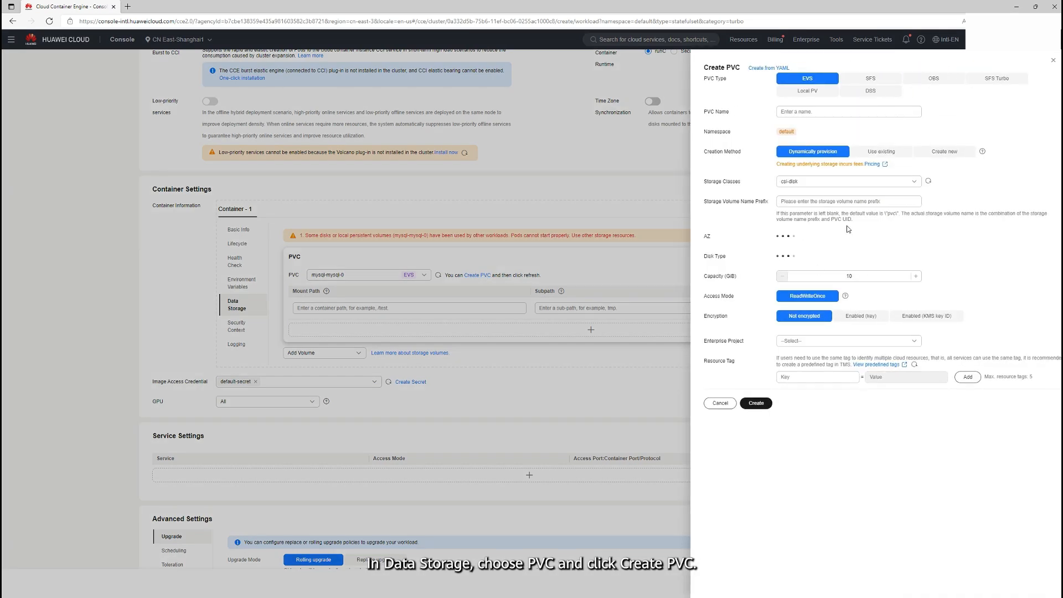
type("wor")
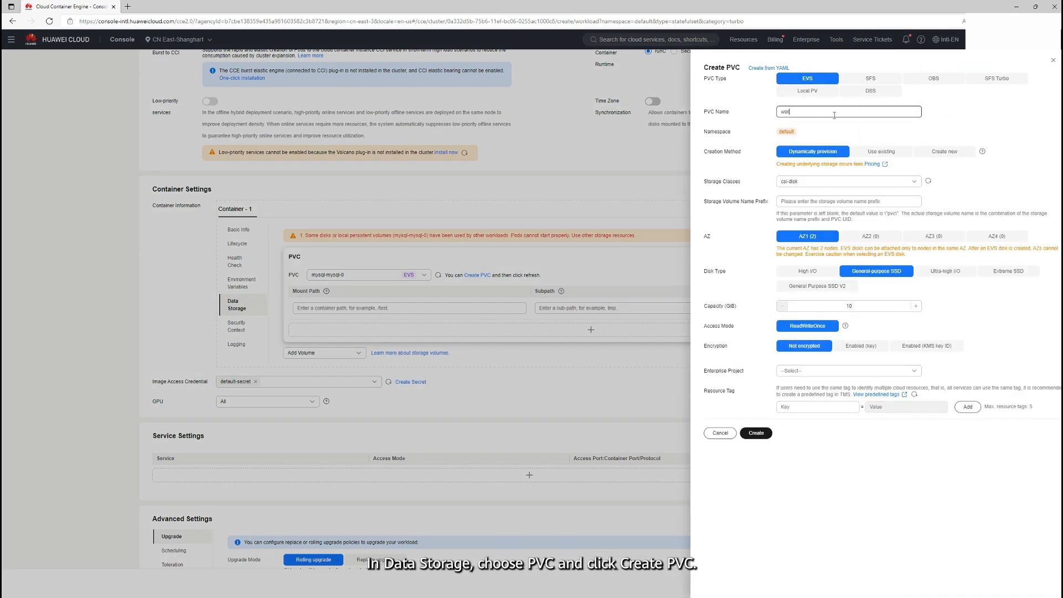
type("dpress1")
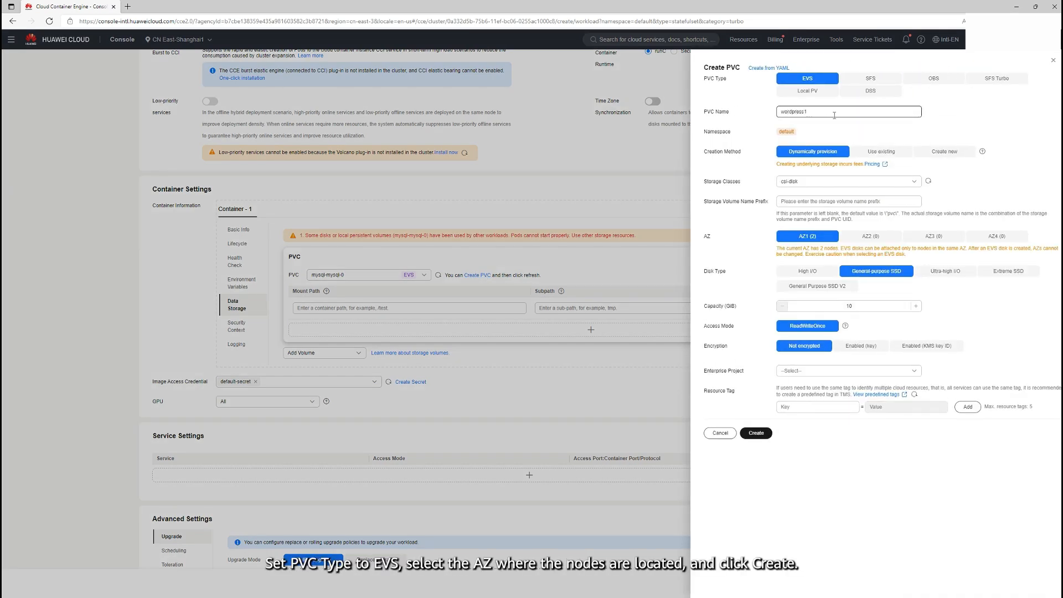
left_click(831, 371)
left_click(801, 388)
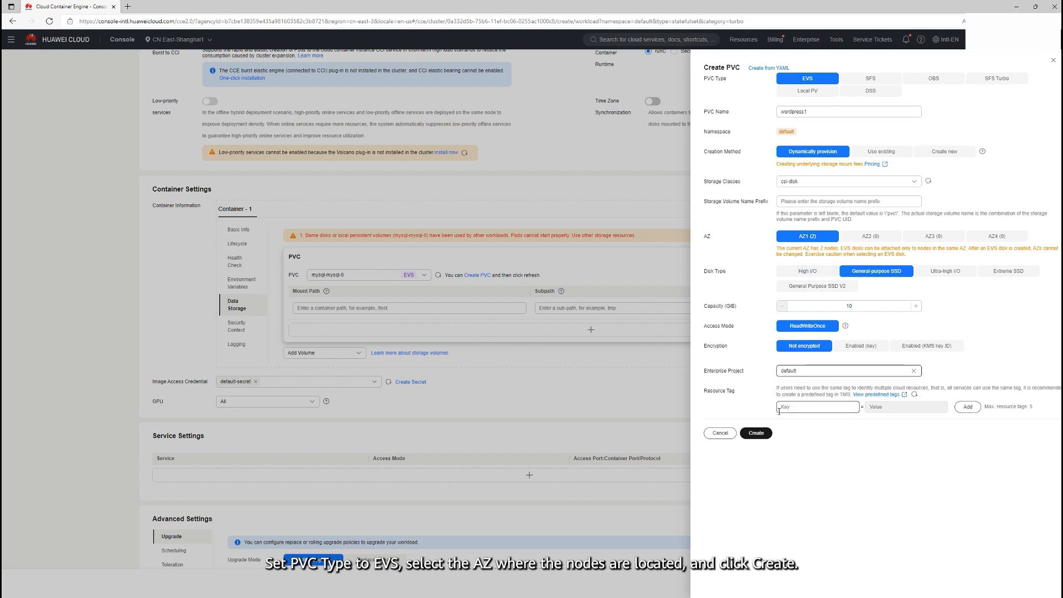
left_click(757, 434)
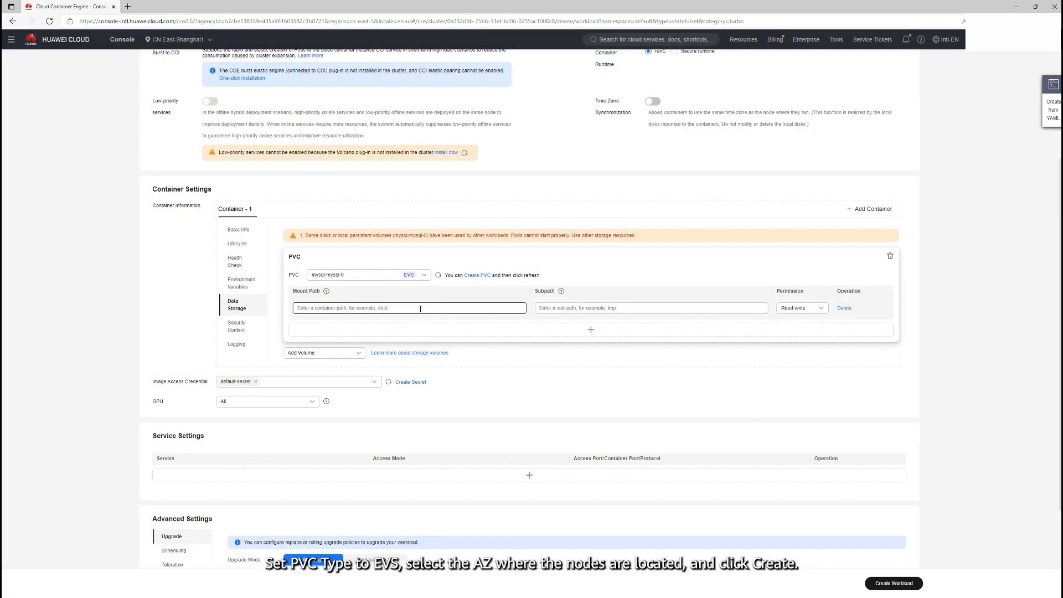
Refresh the claim list, select the wordpress1 PVC for the container, and set its mount path to /var/www/html.
left_click(438, 275)
left_click(424, 275)
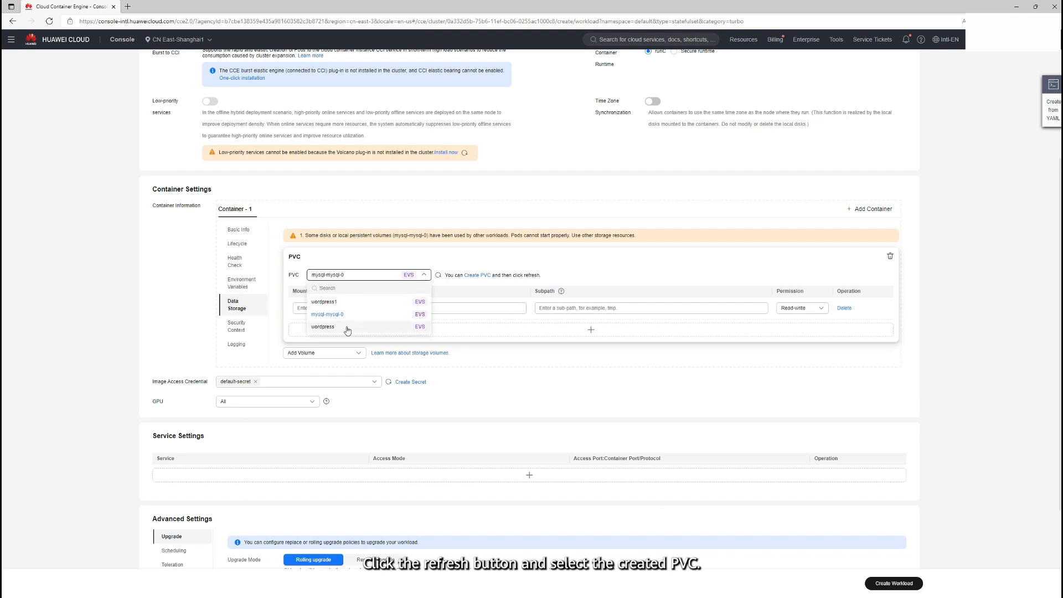
left_click(356, 304)
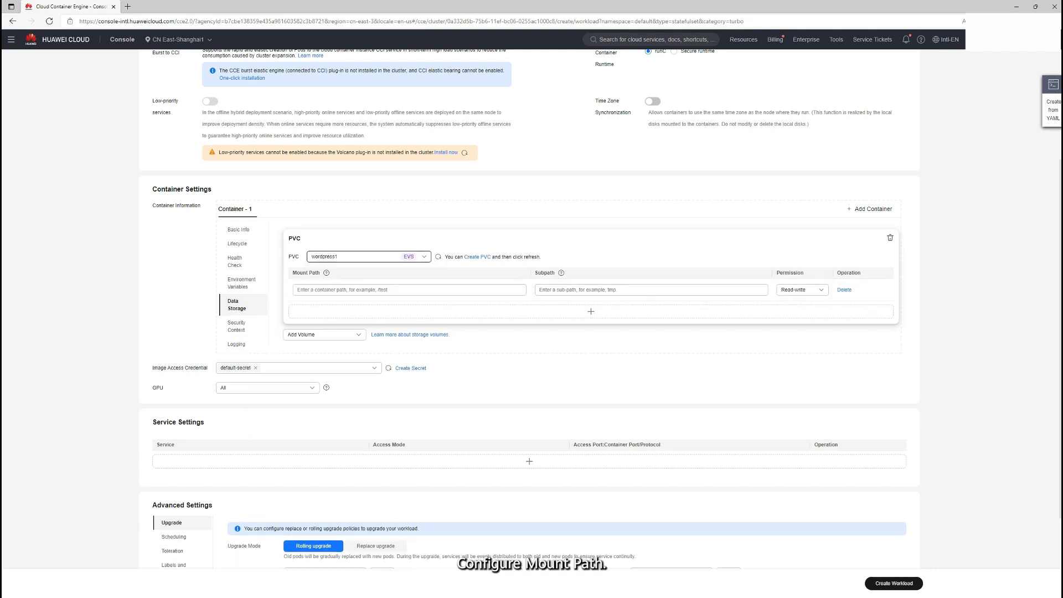
left_click(390, 290)
type("/var/www/html")
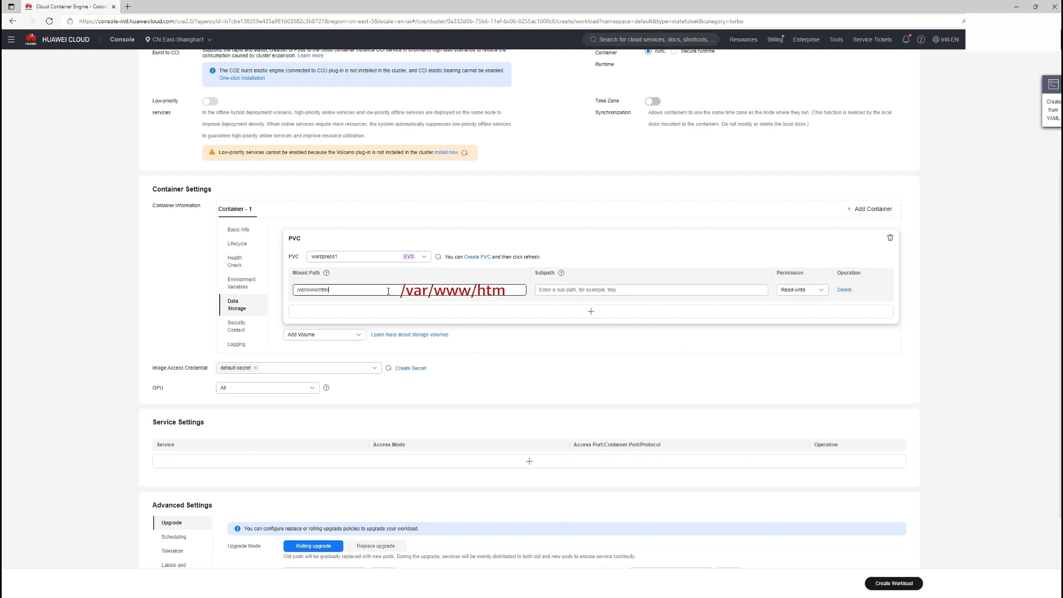
Add a service for the workload, name it wordpress, and set its service type to LoadBalancer.
scroll(311, 344, "down", 2)
left_click(386, 346)
left_click_drag(763, 79, 751, 81)
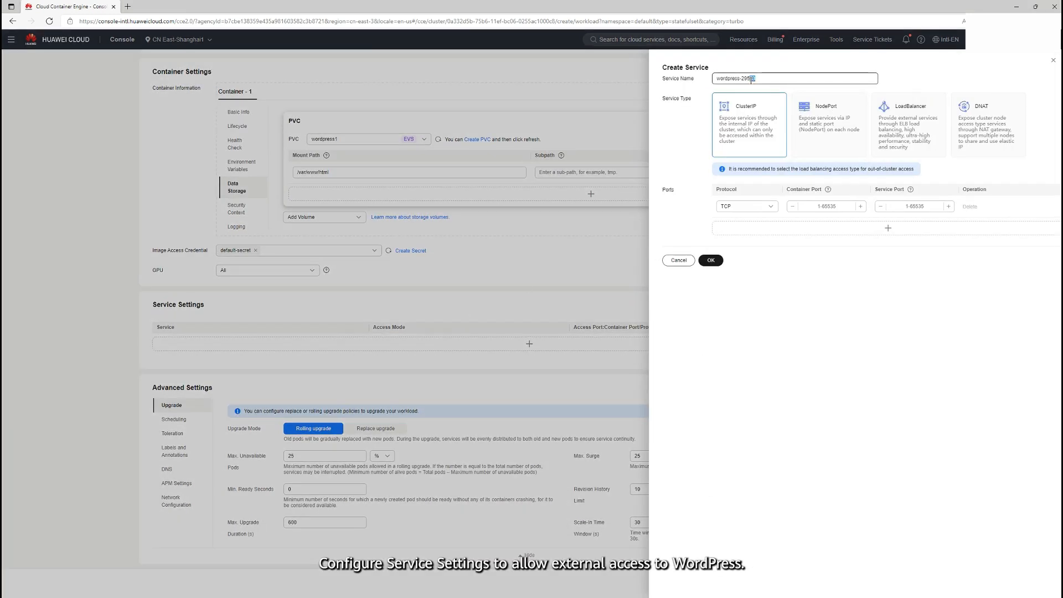
key("BackSpace")
left_click(900, 130)
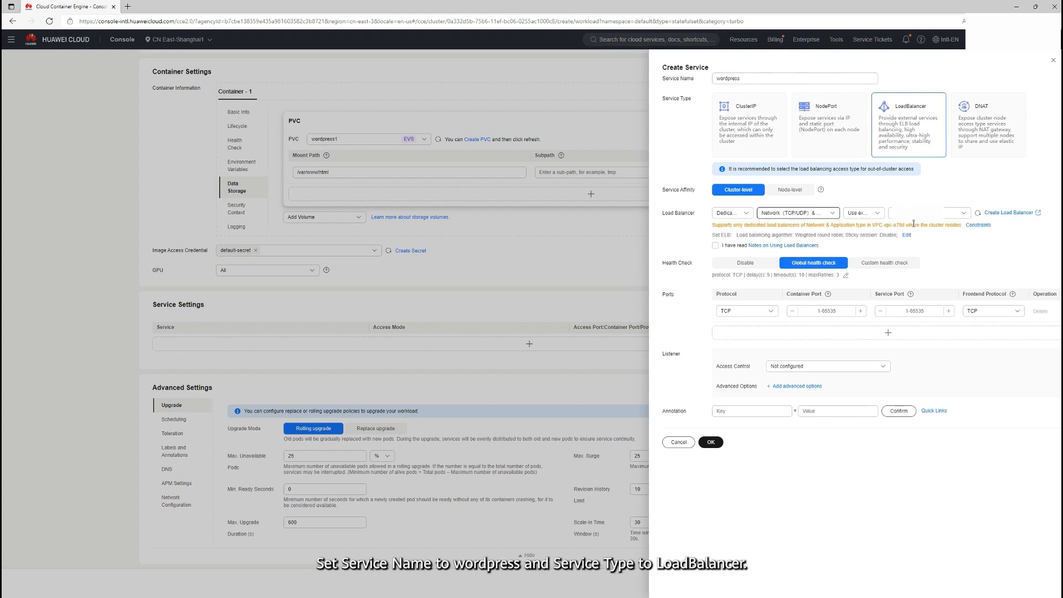
Accept the load balancer notes, set both the container port and the service port to 80, and save the service.
left_click(715, 246)
left_click(830, 311)
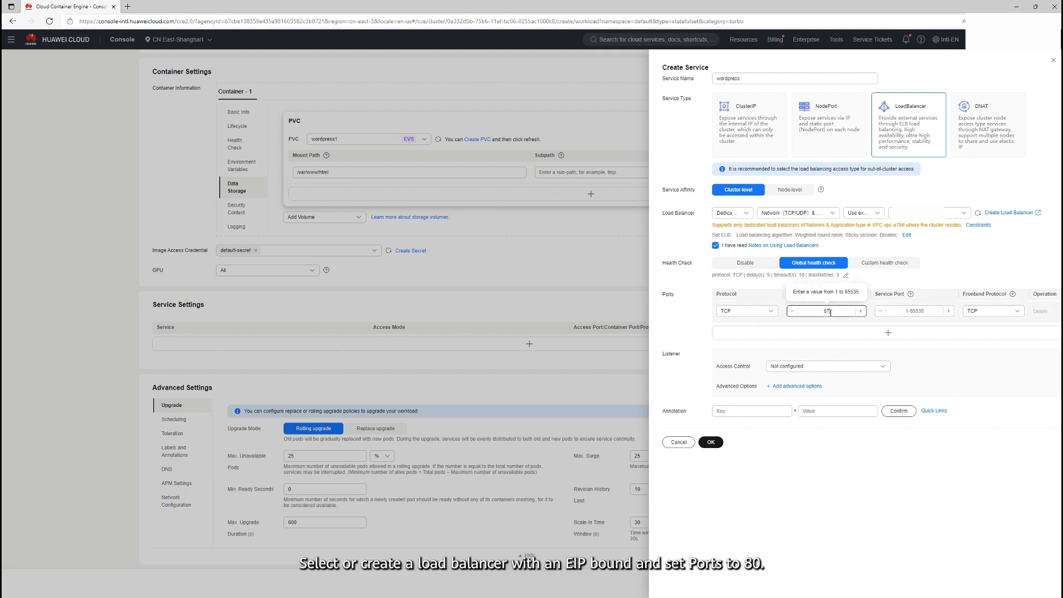
left_click(916, 311)
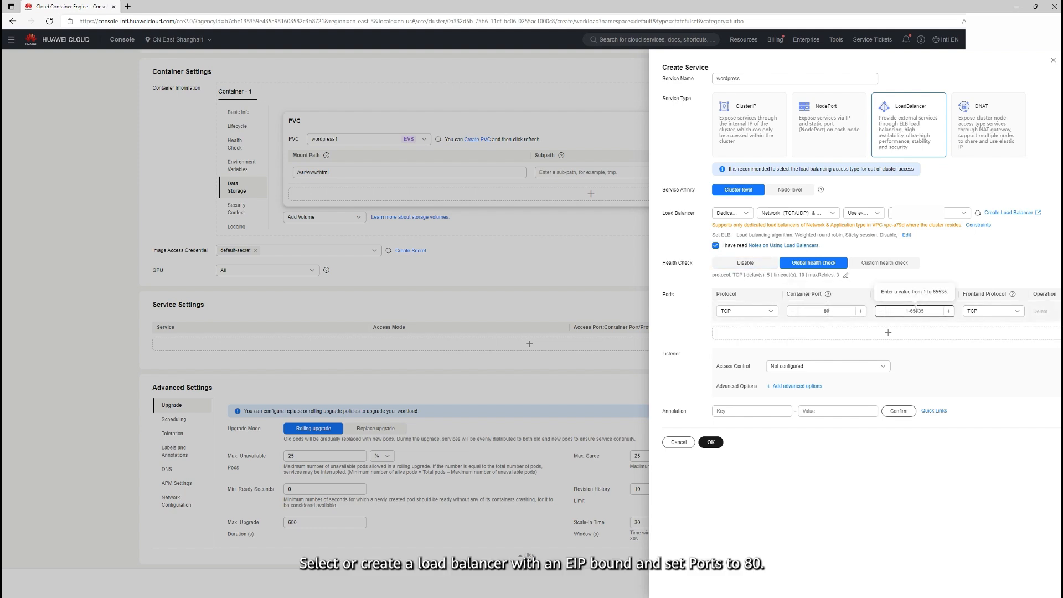
type("80")
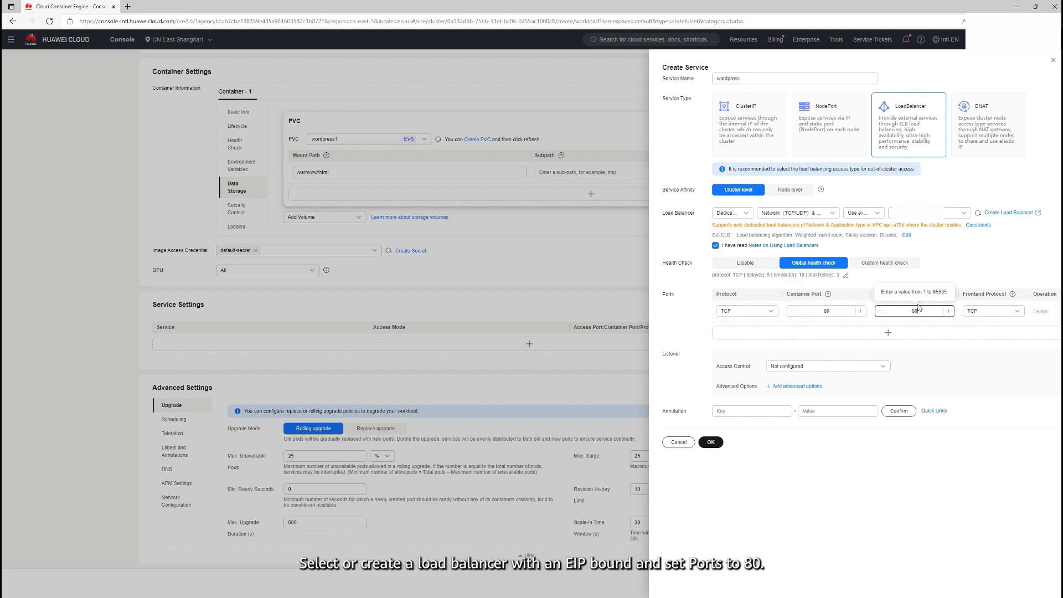
left_click(710, 443)
Create the wordpress workload and check its refreshed status in the Deployments list.
scroll(471, 414, "down", 1)
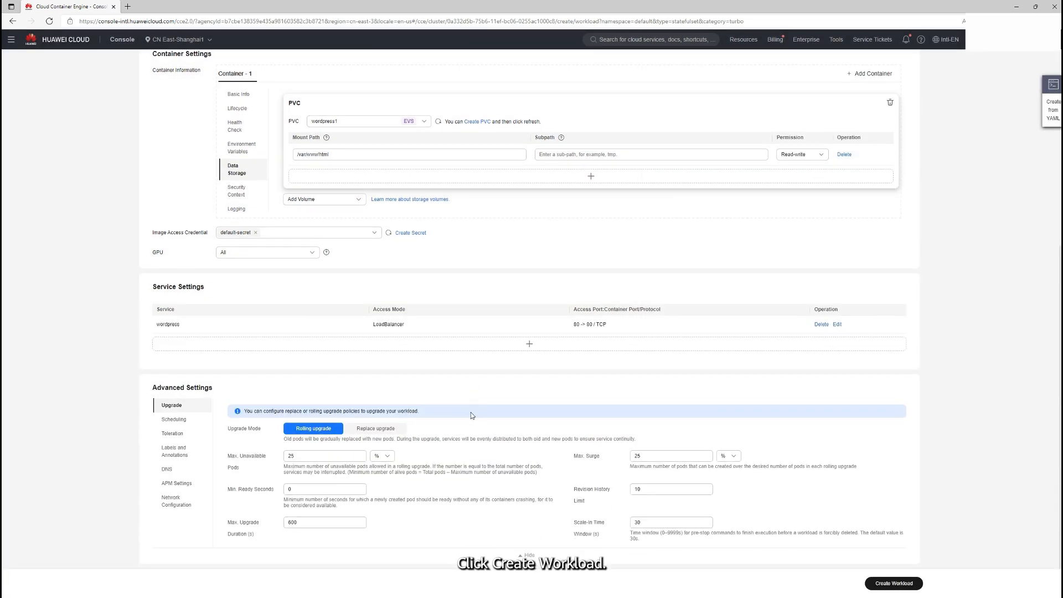
left_click(880, 583)
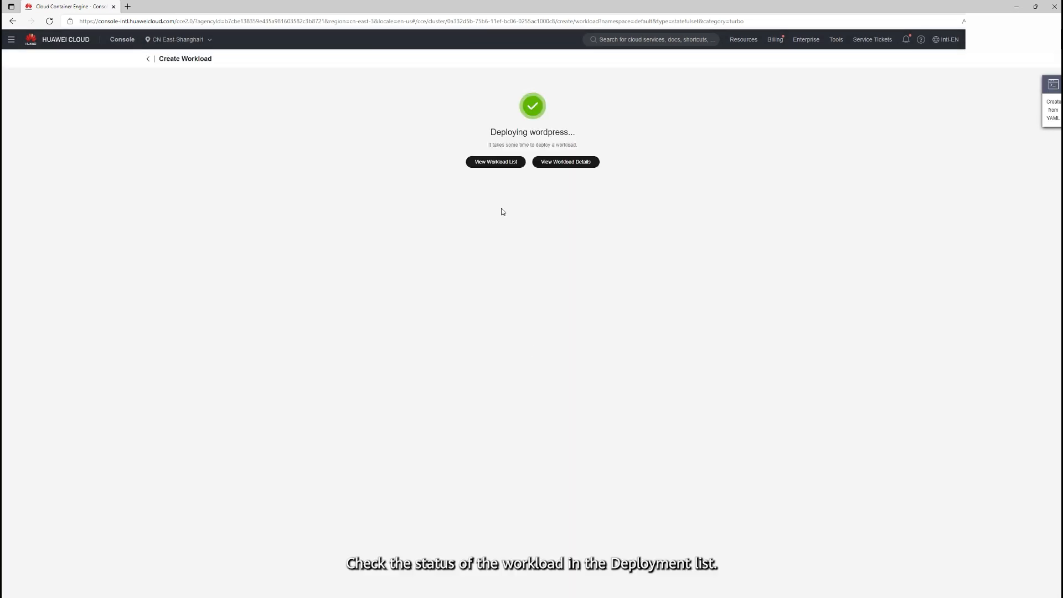
left_click(490, 166)
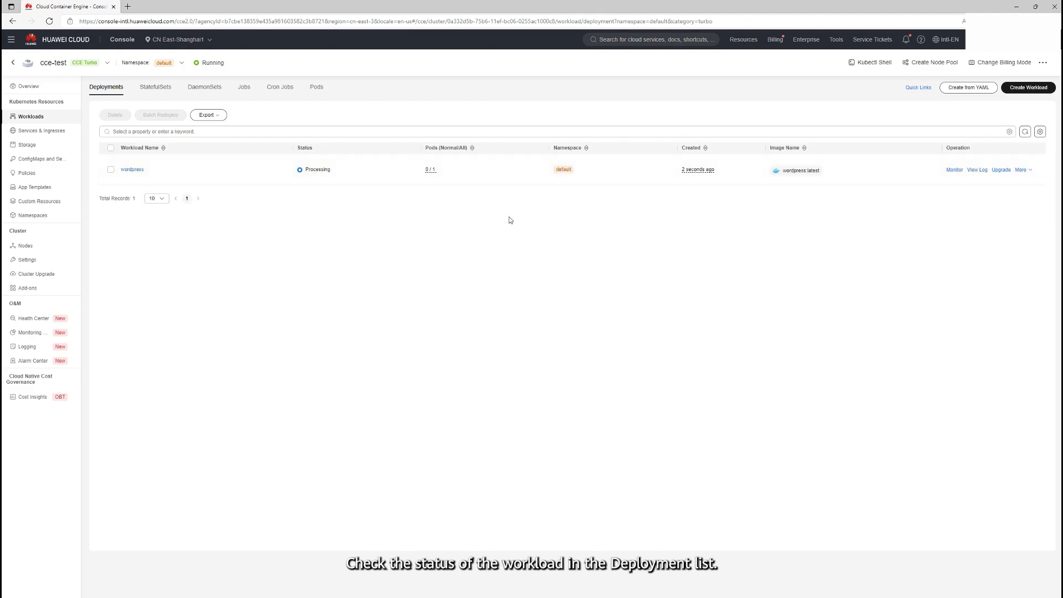
left_click(1026, 133)
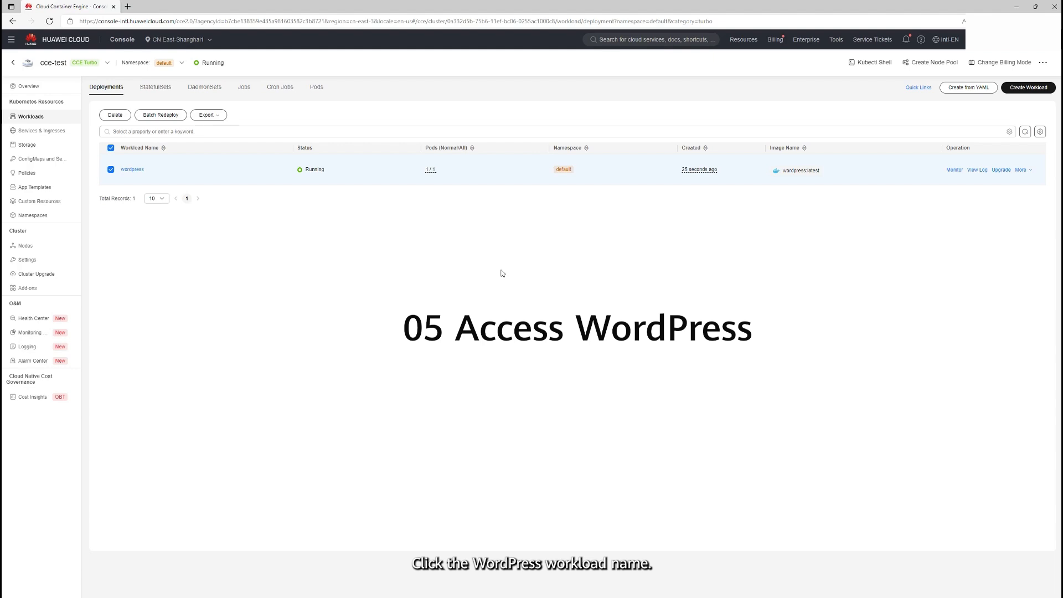
Copy the load balancer's public IP from the wordpress workload's access details and open it in a new browser tab.
left_click(139, 171)
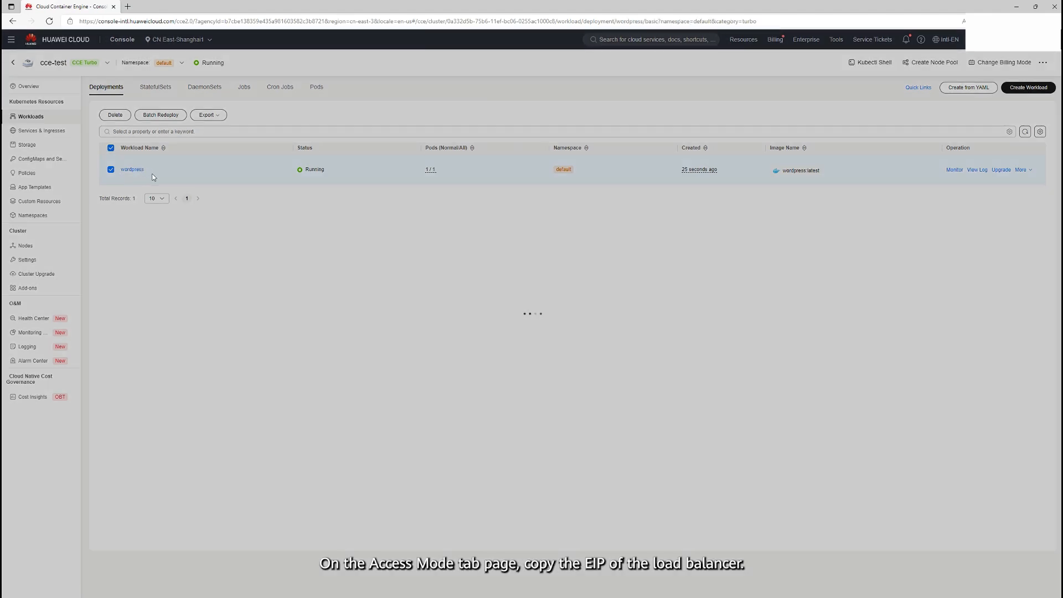
left_click(137, 237)
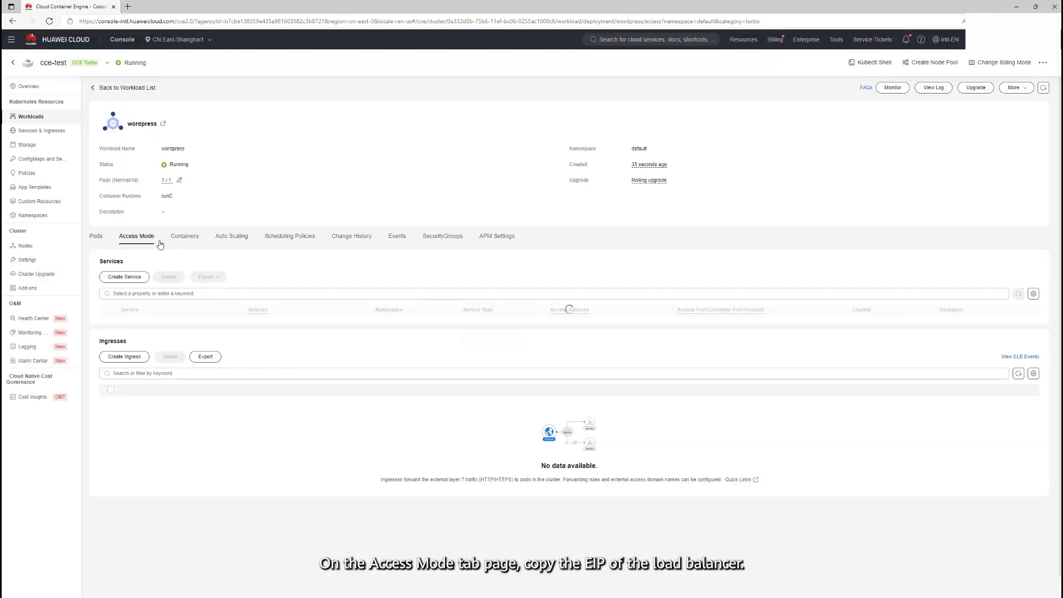
left_click(666, 334)
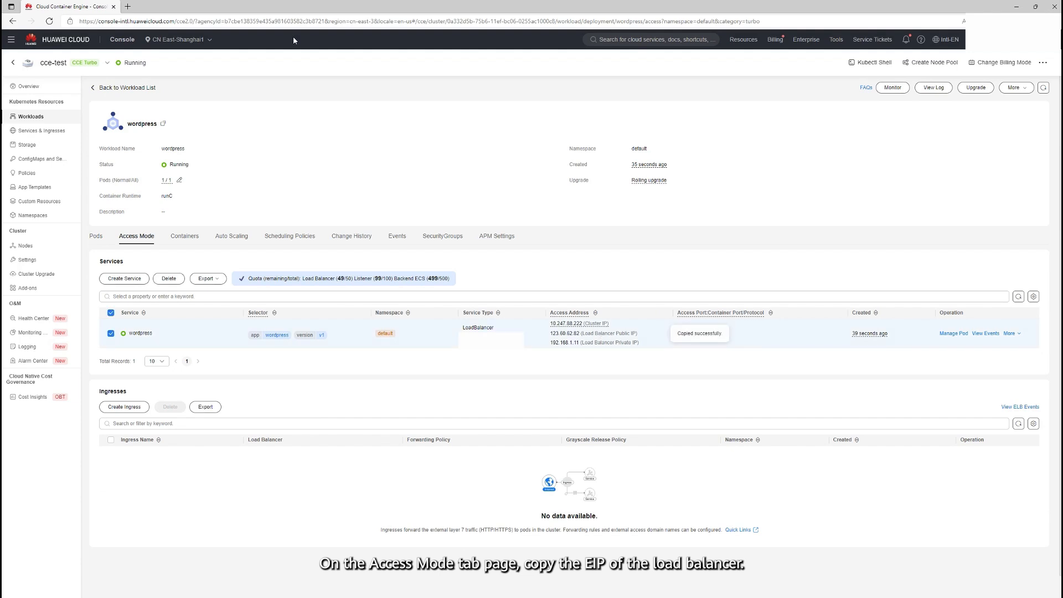
left_click(128, 7)
key("ctrl+v")
key("Return")
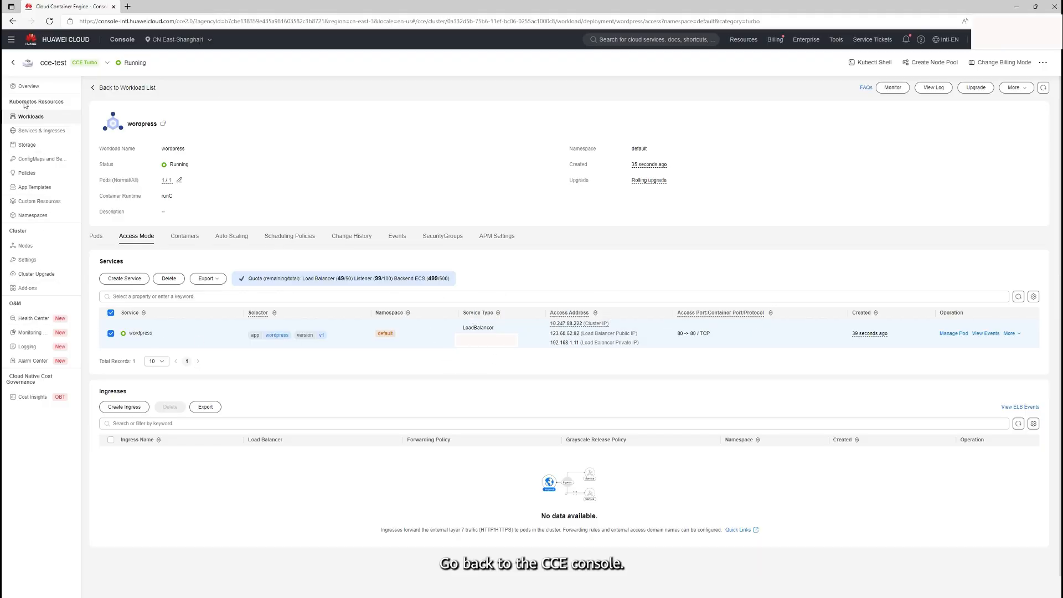
Return to the cluster list, request deletion of the cce-test cluster, and enter the emailed verification code.
left_click(13, 63)
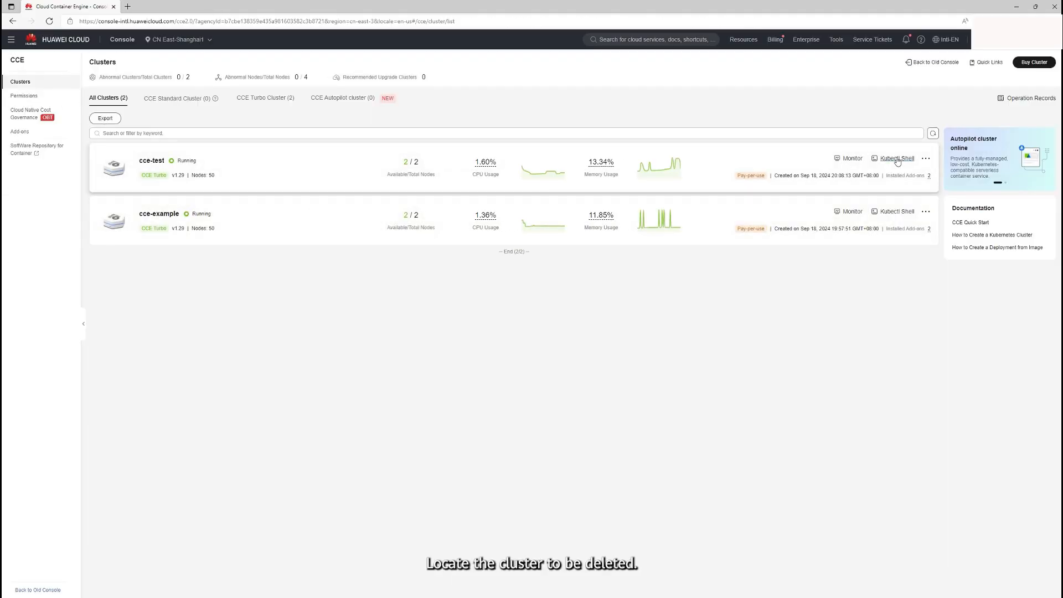
left_click(926, 158)
left_click(894, 284)
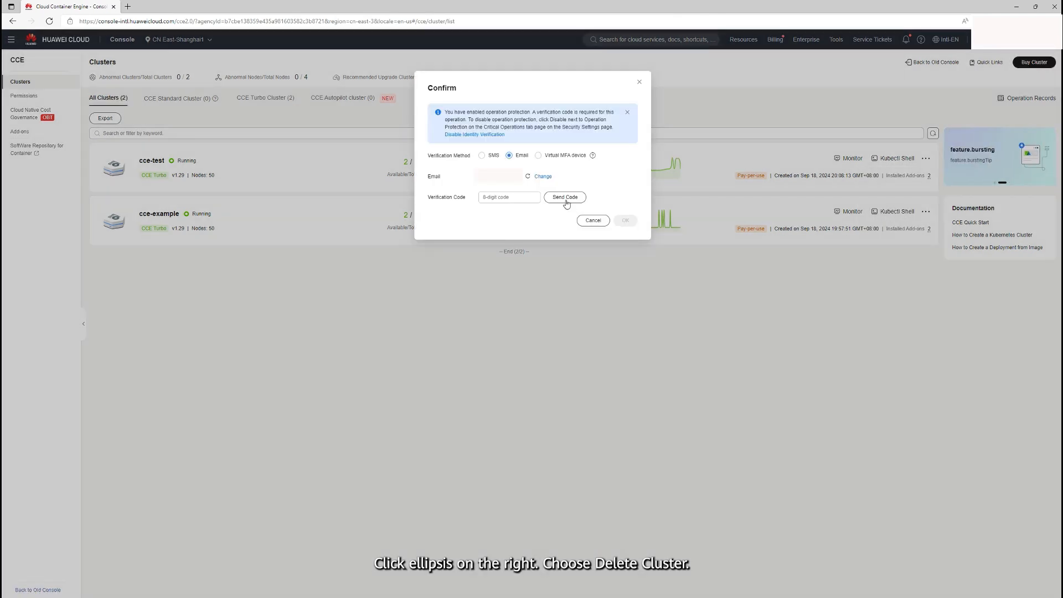
left_click(565, 201)
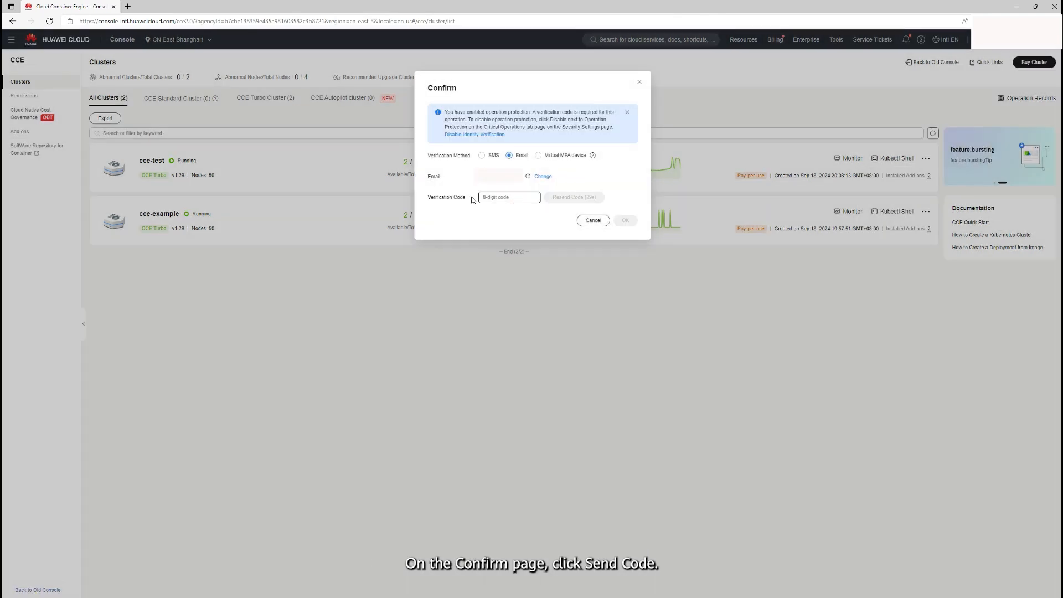
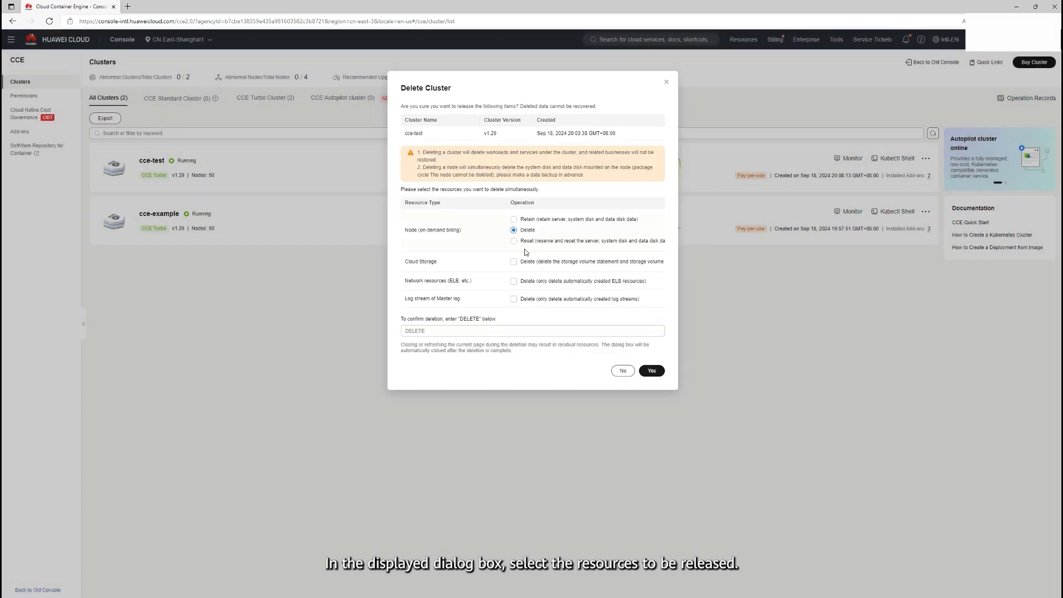
Confirm the deletion of the cce-test cluster with DELETE, keeping its nodes, storage, network resources and log streams selected for removal.
left_click(491, 331)
type("D")
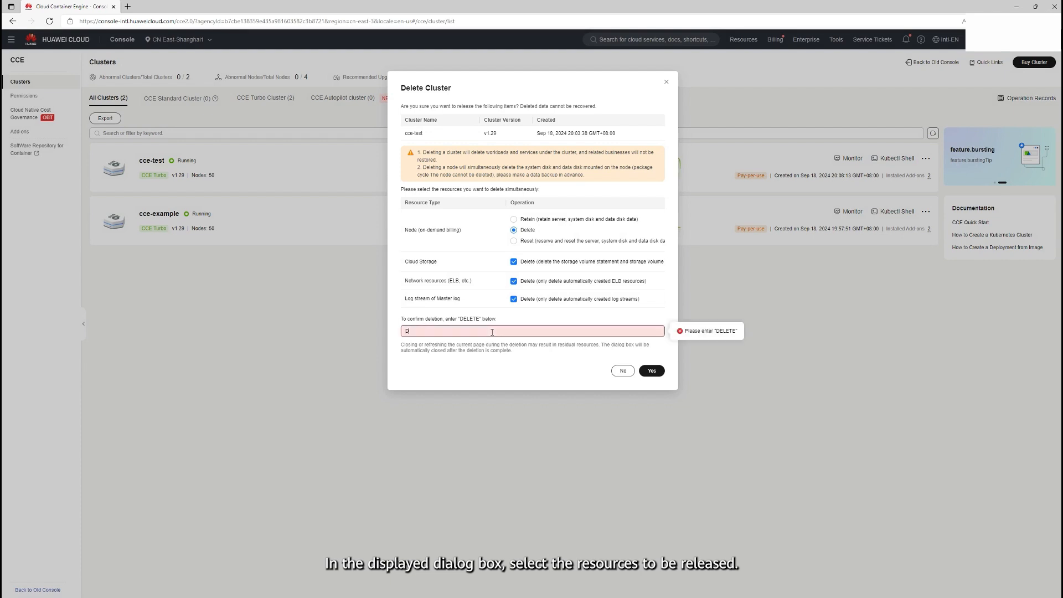
type("ELETE")
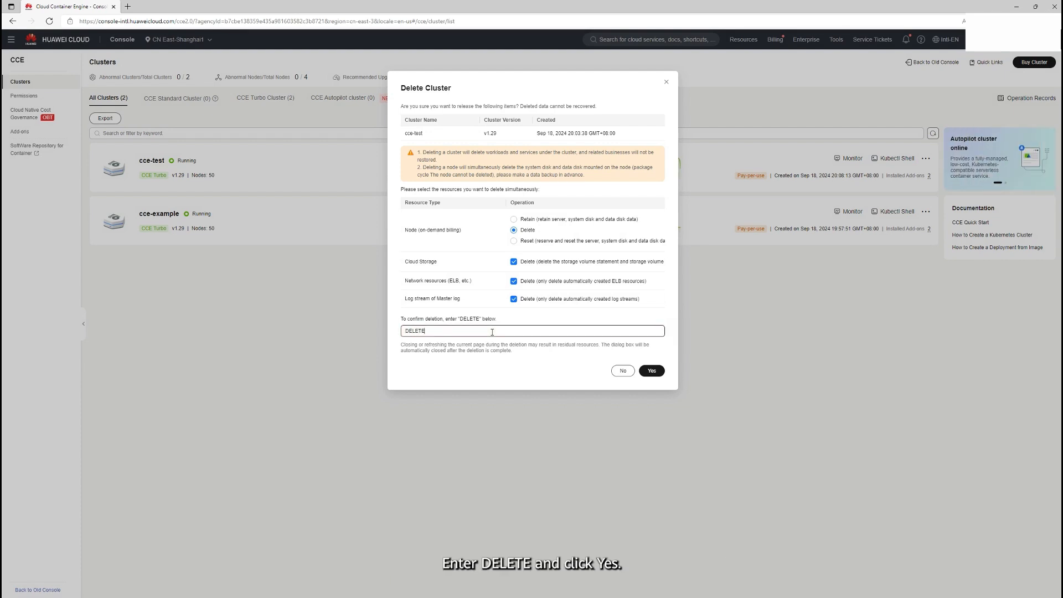
left_click(653, 372)
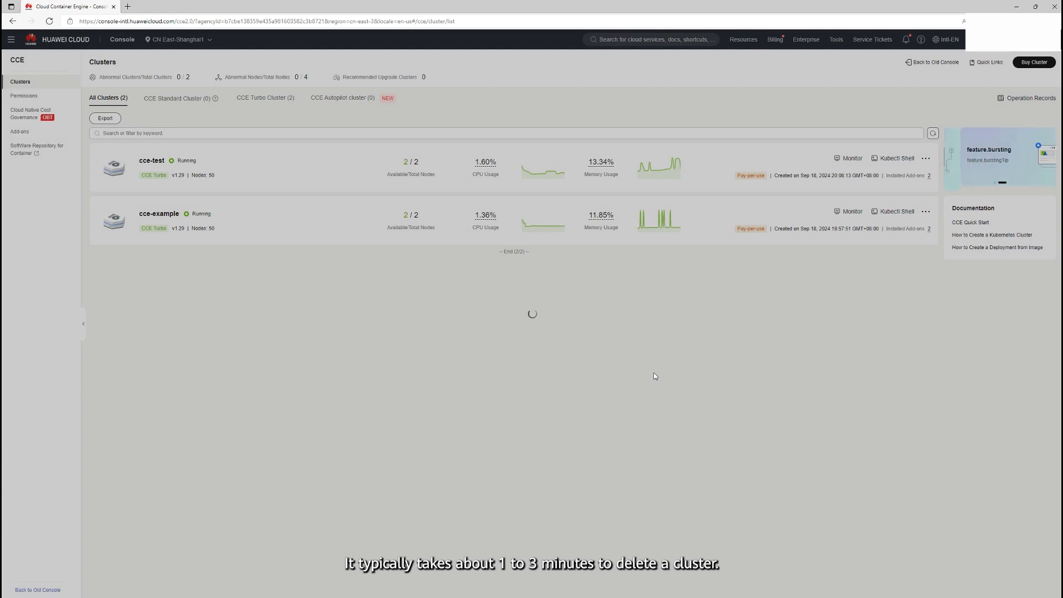